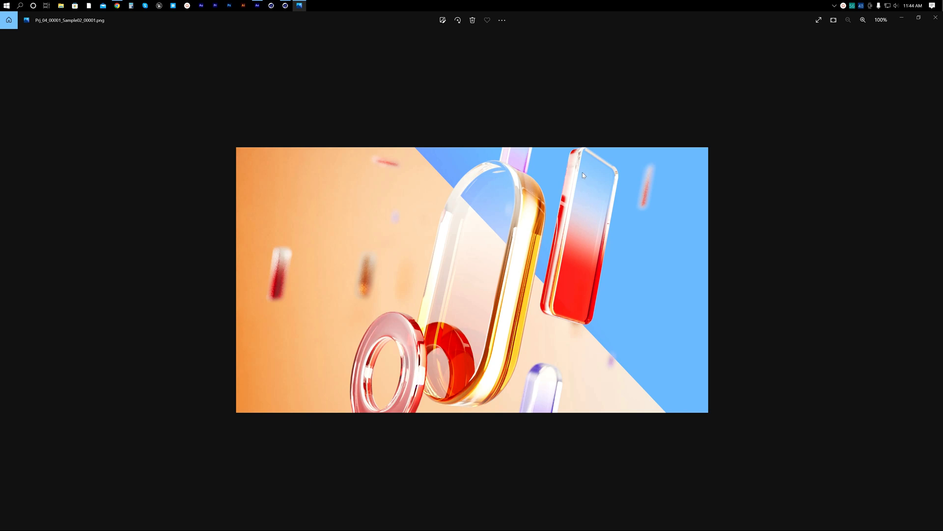
Step: Switch from the image viewer to Cinema 4D and examine the placement and settings of the top, right and left area lights
left_click(902, 20)
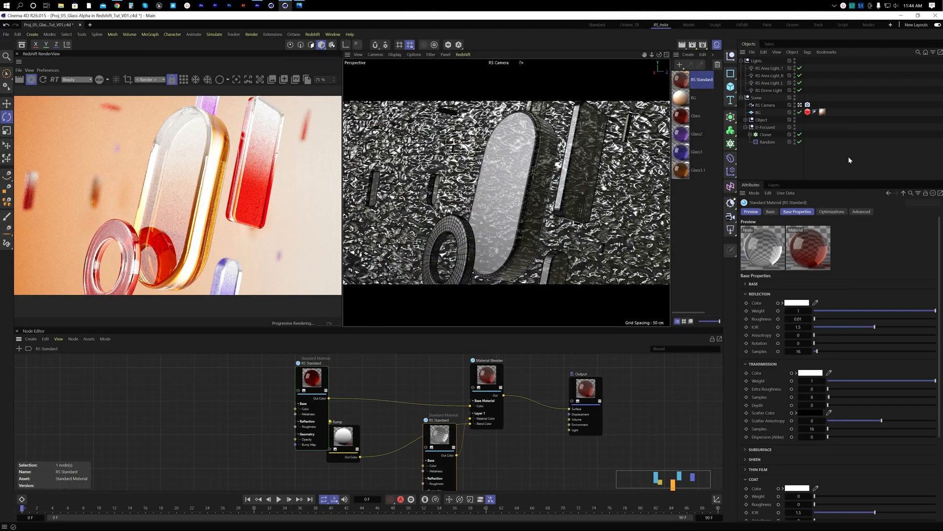
left_click(741, 97)
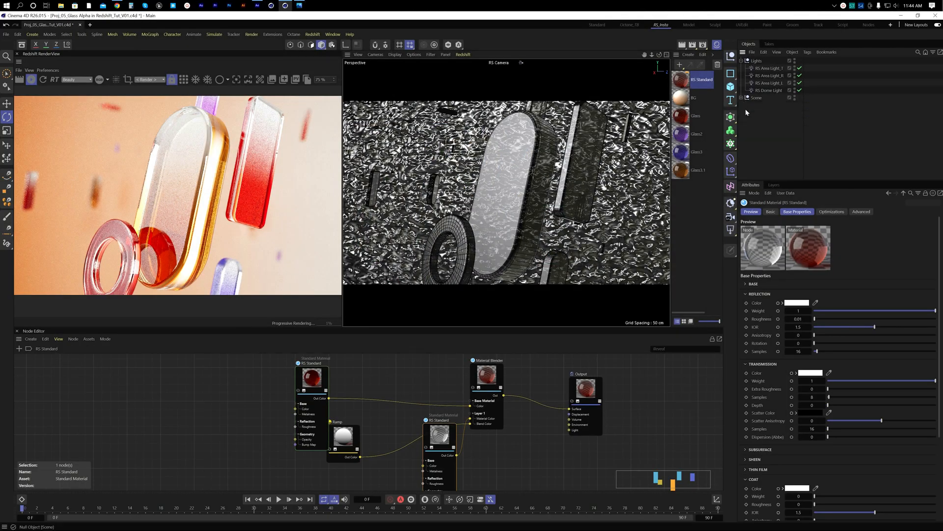
middle_click(617, 162)
middle_click(589, 256)
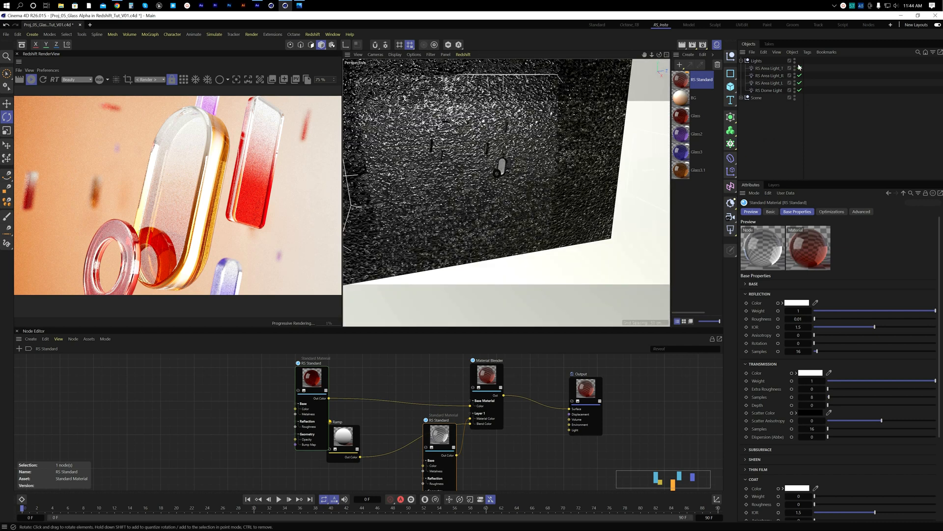
left_click(771, 68)
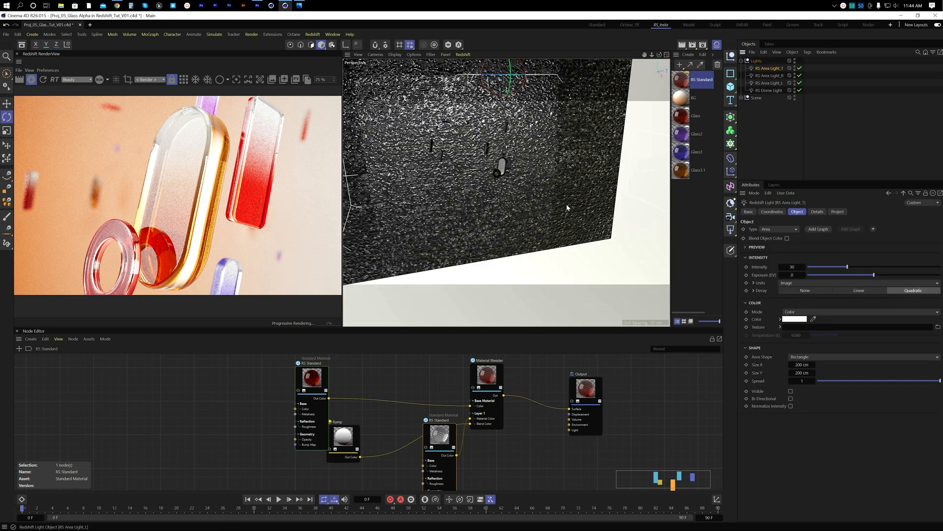
key("o")
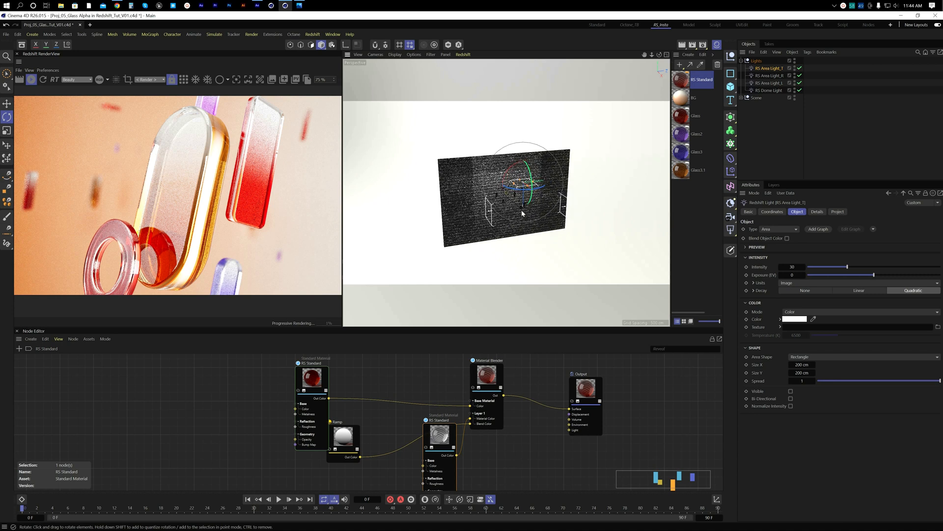
left_click(781, 68)
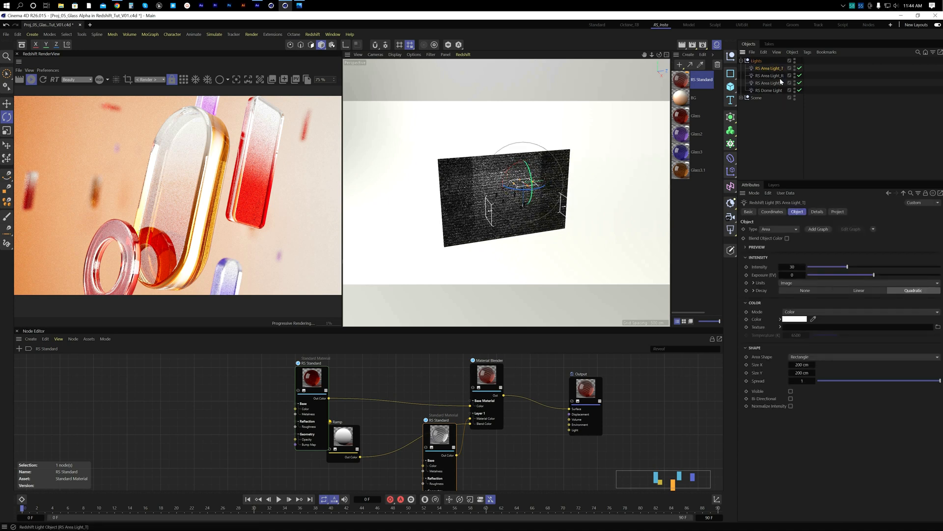
left_click(781, 76)
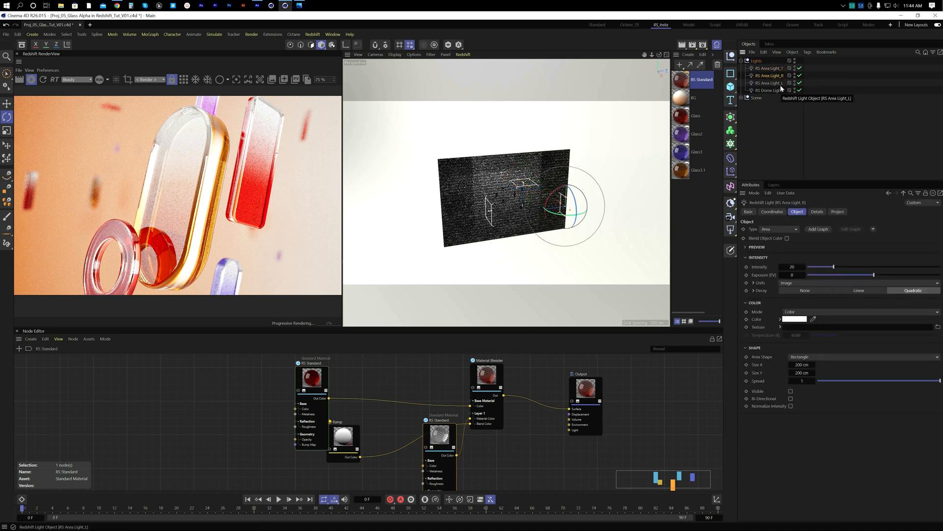
left_click(782, 84)
scroll(534, 196, "up", 6)
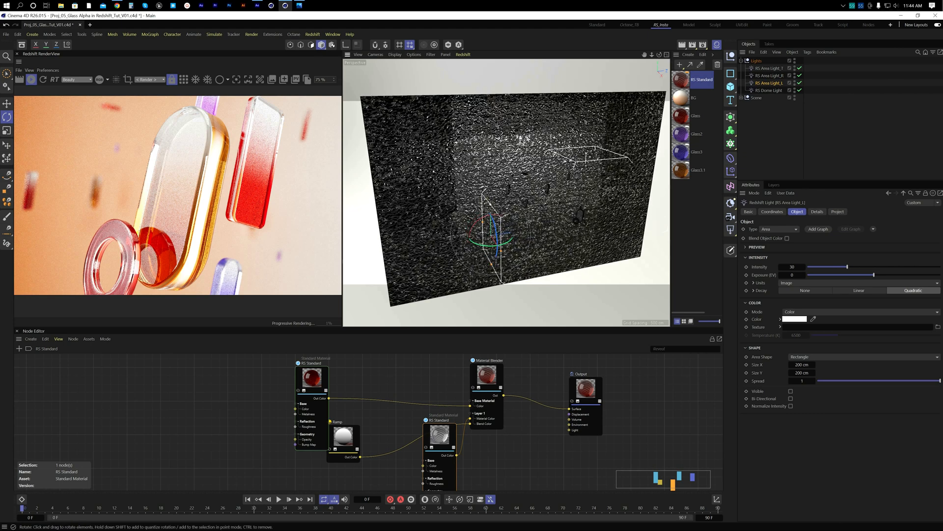
Step: Examine the BG plane and the contents of the Scene group, and return to the RS Camera view
left_click(573, 195)
left_click(741, 98)
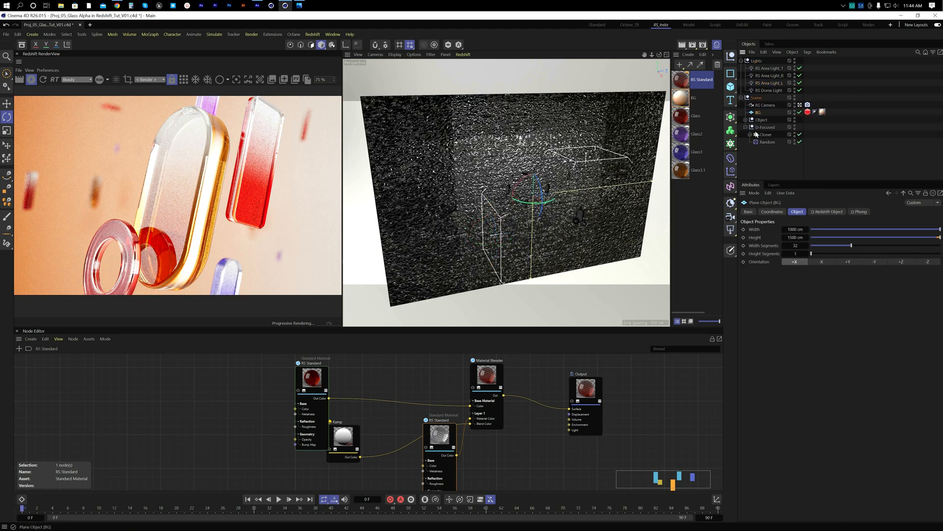
left_click(776, 162)
left_click(758, 112)
left_click(768, 157)
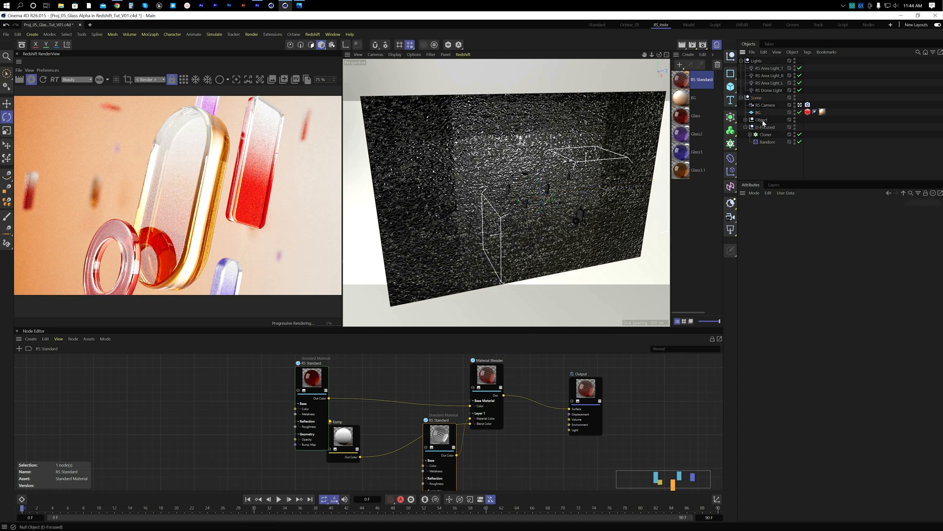
middle_click(520, 190)
middle_click(422, 128)
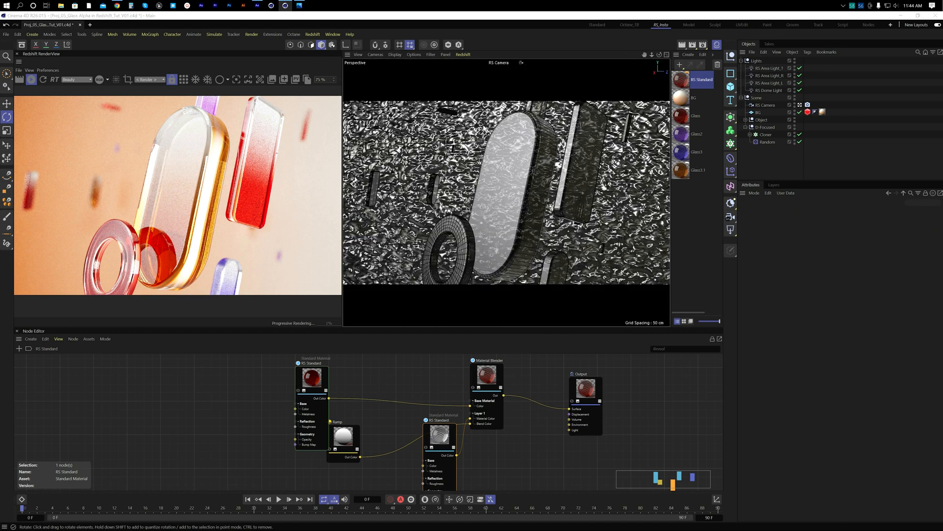
Step: Examine the Cloner in the D-Focused group and how its clones sit in front of the background plane
left_click(766, 134)
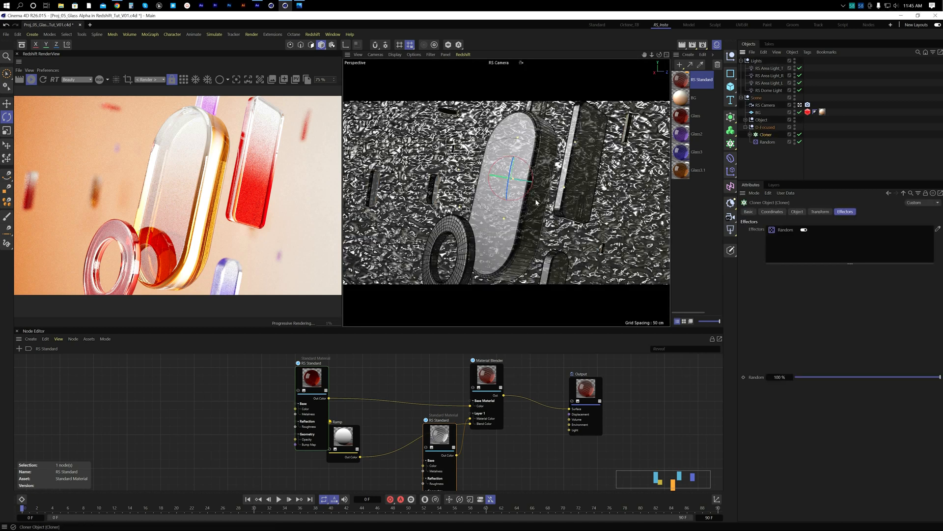
middle_click(553, 225)
middle_click(553, 225)
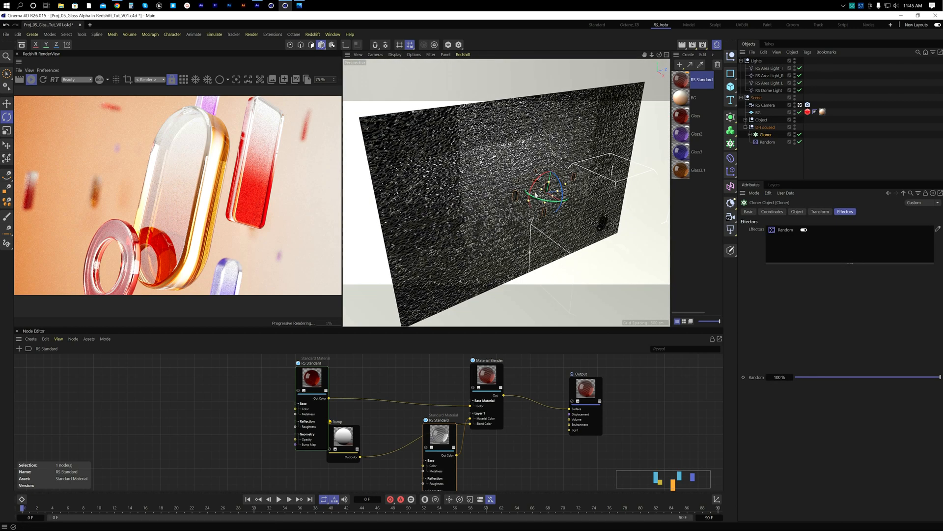
scroll(584, 188, "up", 5)
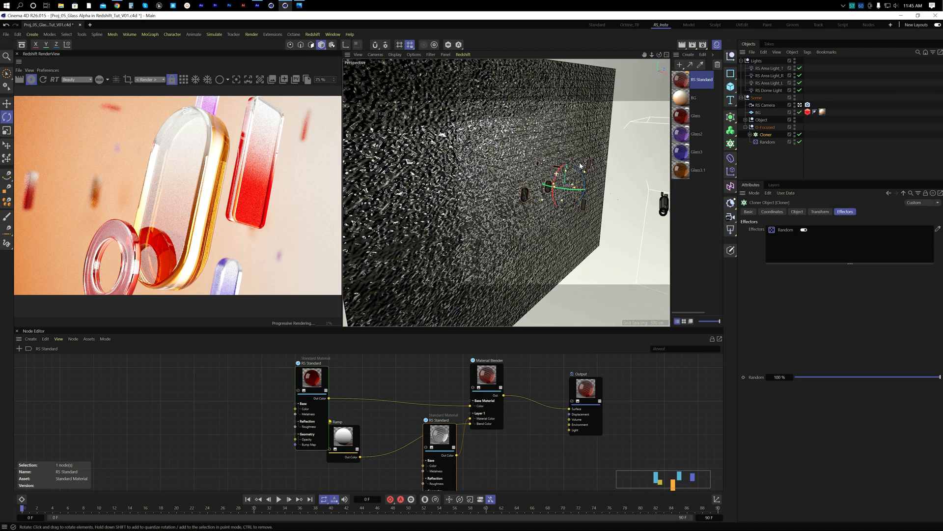
scroll(543, 175, "up", 2)
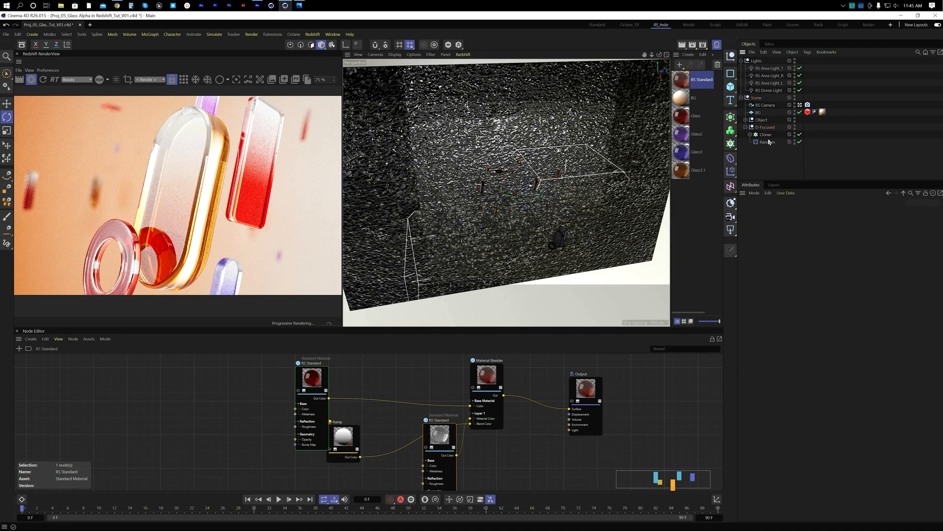
Step: Expand the Object group and collapse the D-Focused group in an enlarged object list, and restore the RS Camera view
left_click(745, 120)
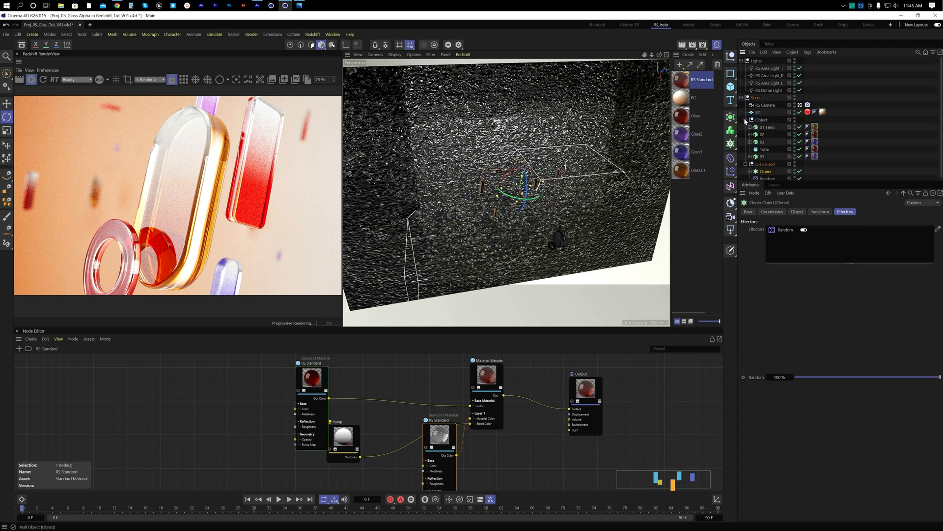
scroll(773, 167, "down", 1)
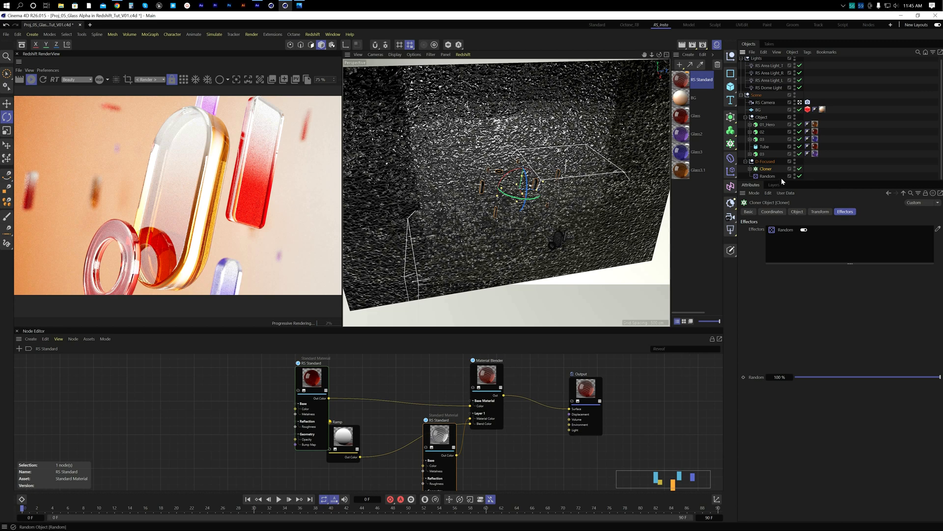
left_click_drag(782, 180, 777, 210)
left_click(771, 194)
left_click(746, 164)
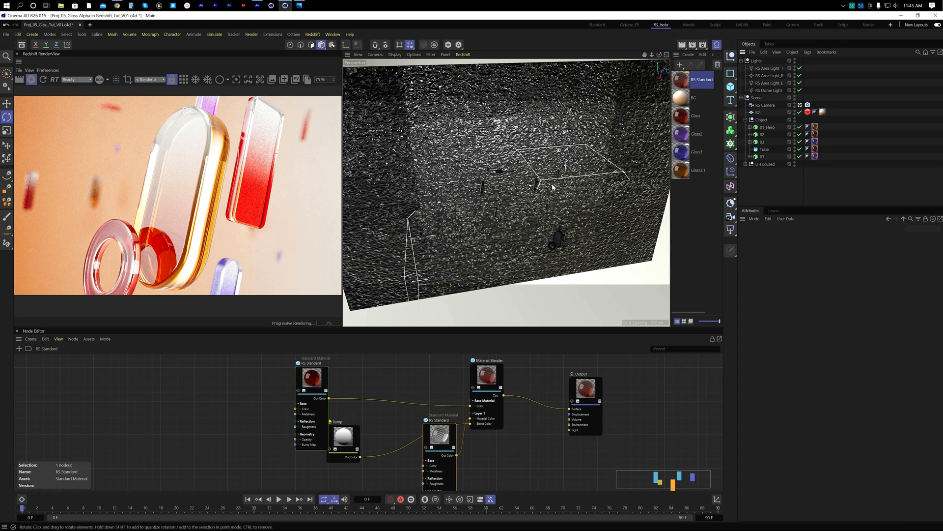
key("F5")
key("F1")
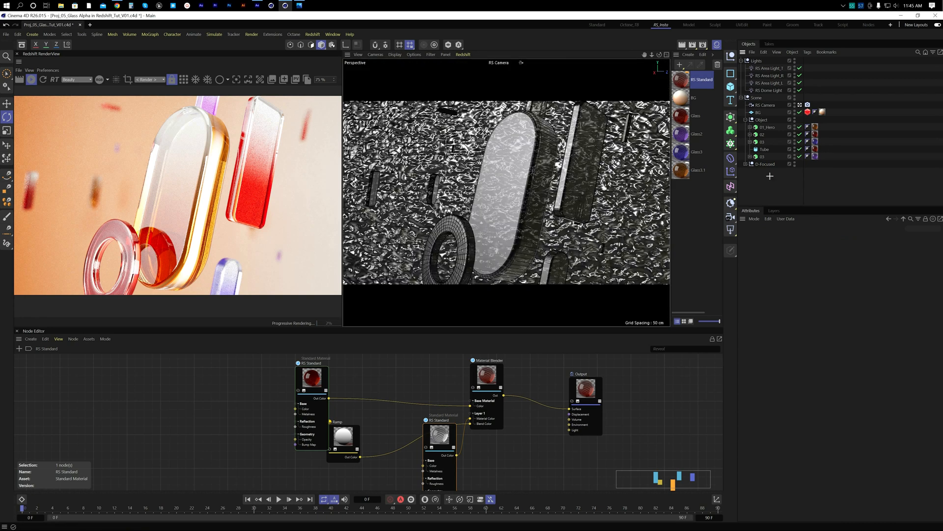
Step: Go through the BG material's Ramp, Texture and Bump Map nodes, spacing them apart, and save the project
left_click(693, 95)
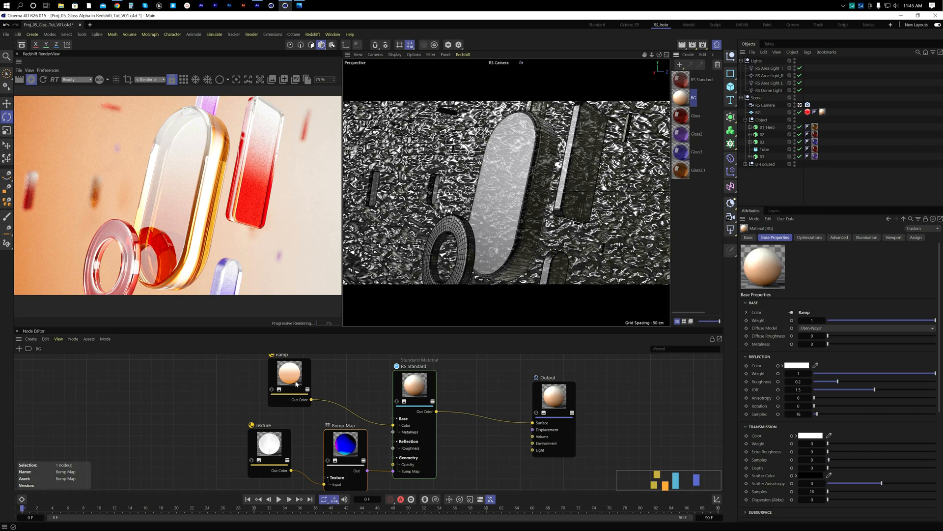
left_click_drag(296, 384, 314, 385)
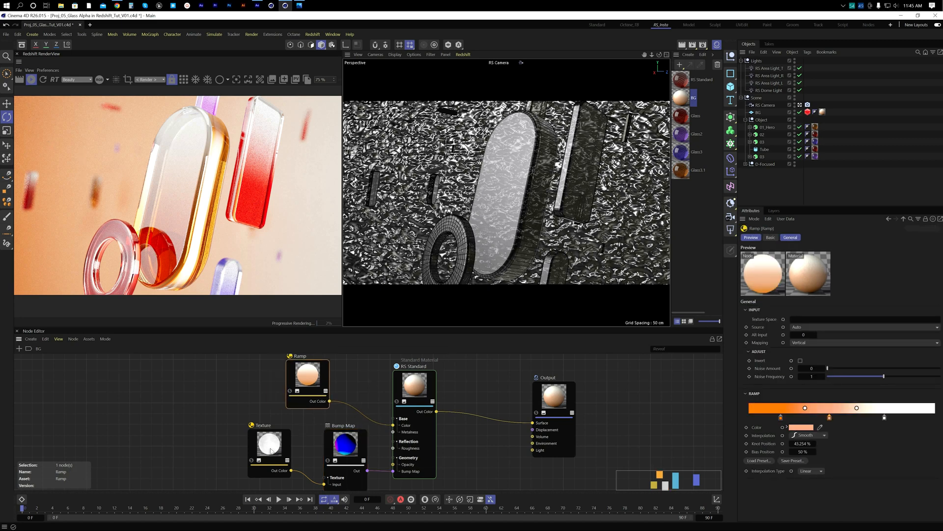
left_click_drag(262, 443, 254, 437)
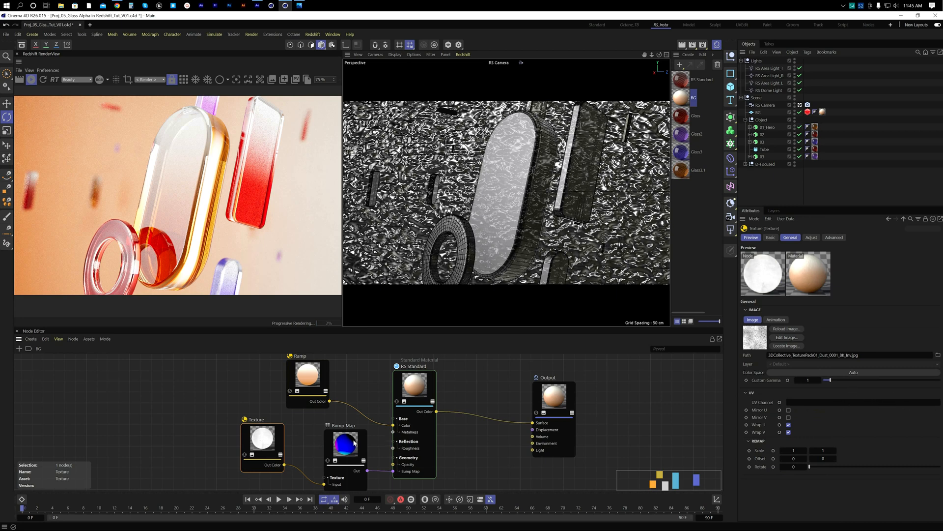
left_click_drag(354, 443, 358, 433)
left_click(268, 441)
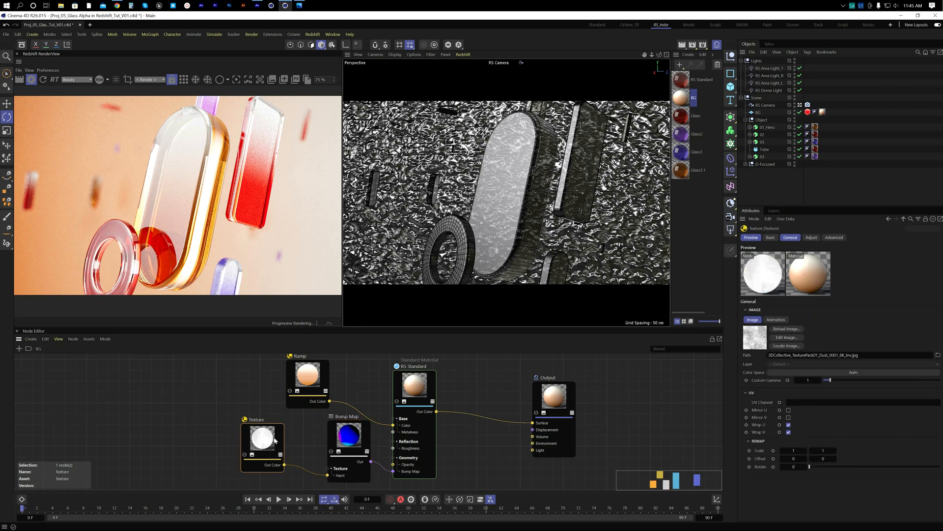
left_click(350, 435)
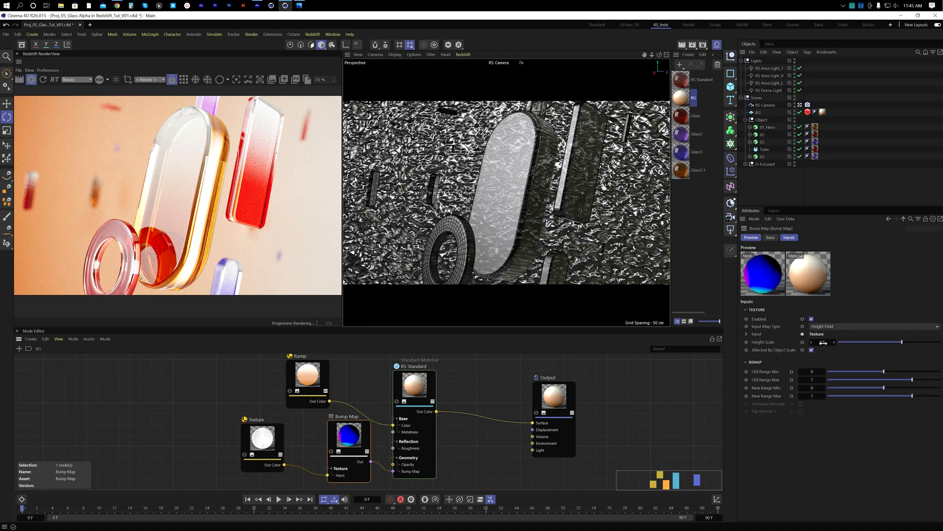
key("ctrl+s")
Step: Open the Glass material's node graph and spread out its Ramp, Output and Material Blender nodes
left_click(694, 119)
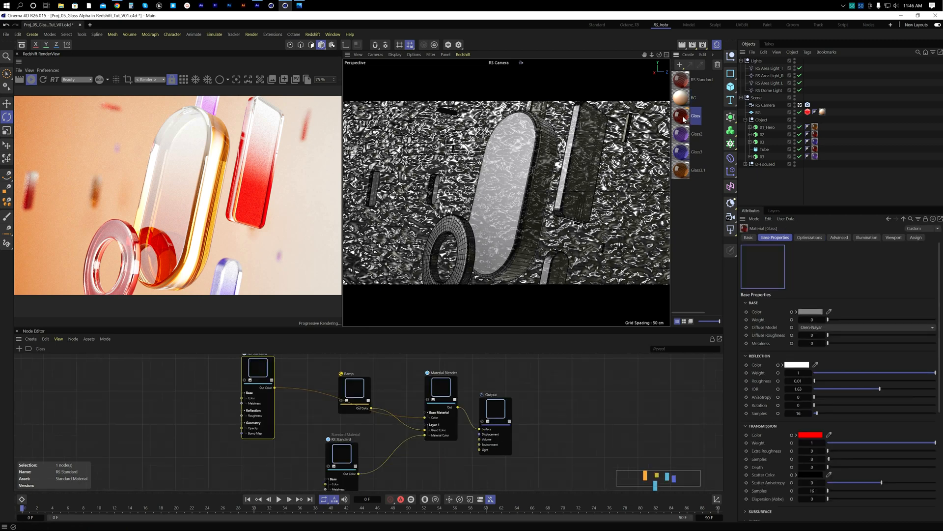
left_click(376, 379)
left_click_drag(361, 384, 383, 374)
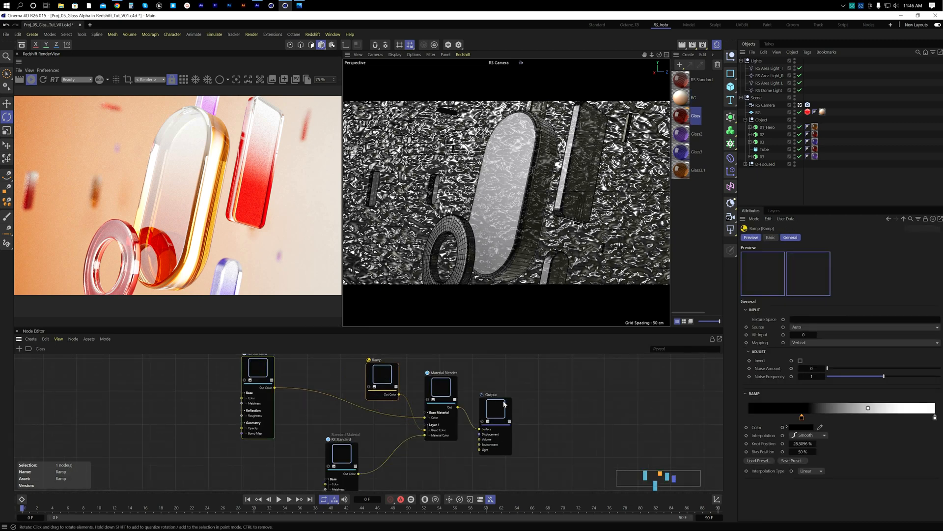
left_click_drag(495, 408, 530, 392)
left_click_drag(441, 386, 454, 380)
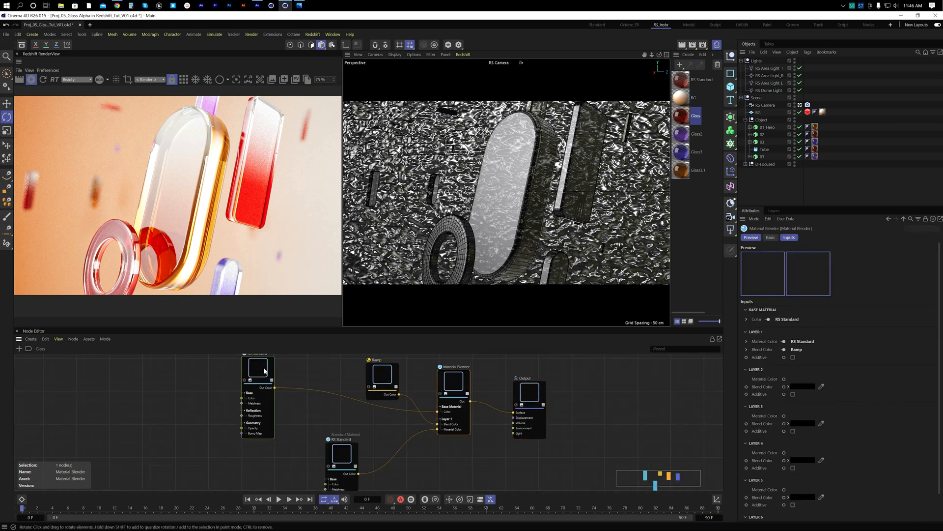
left_click_drag(388, 374, 300, 418)
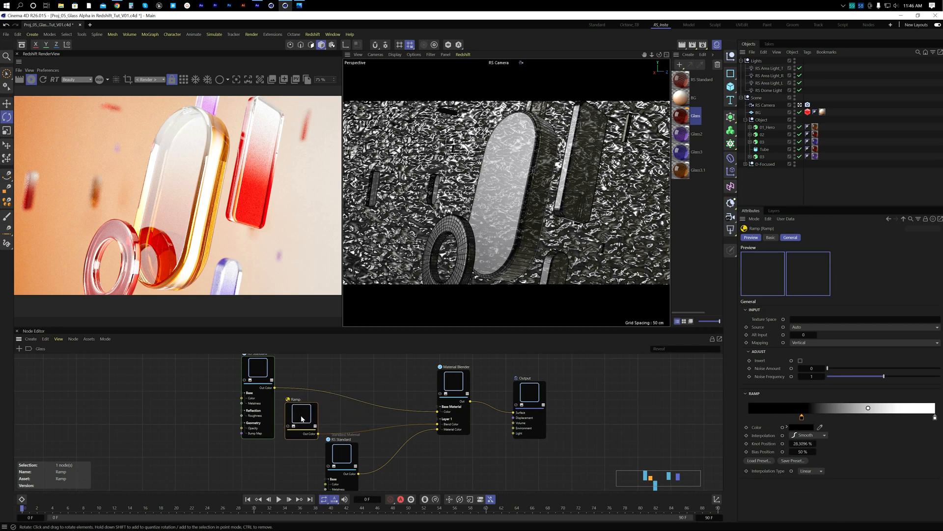
Step: Move the two RS Standard nodes of the Glass material closer to the Material Blender and check their transmission colors
left_click_drag(258, 370, 367, 368)
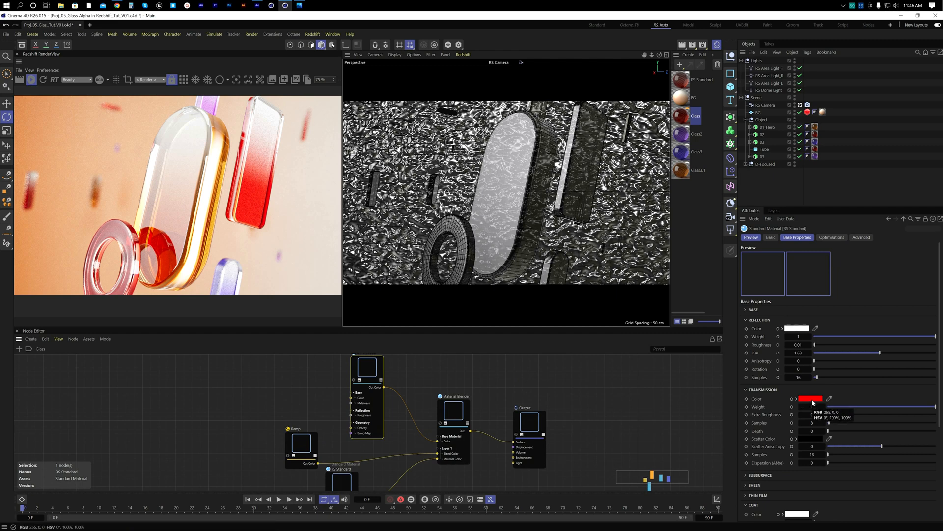
scroll(301, 427, "down", 2)
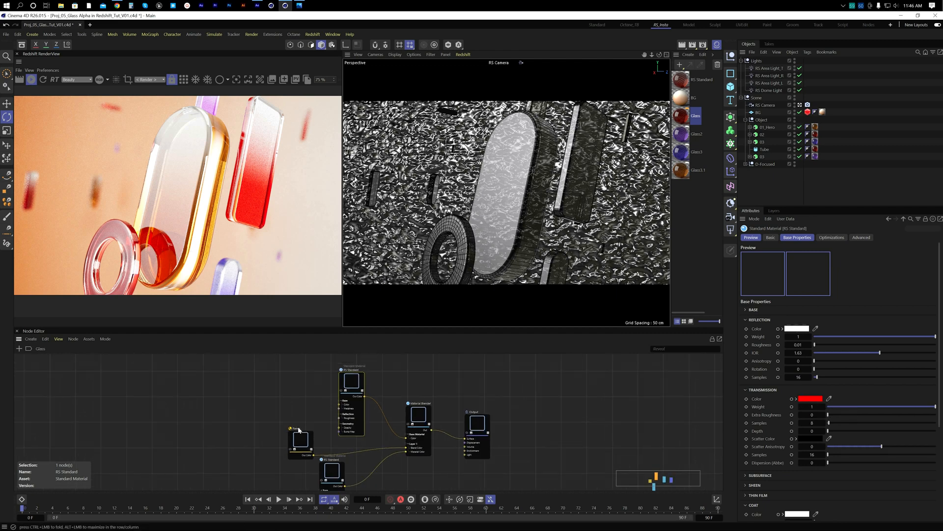
left_click_drag(333, 466, 375, 460)
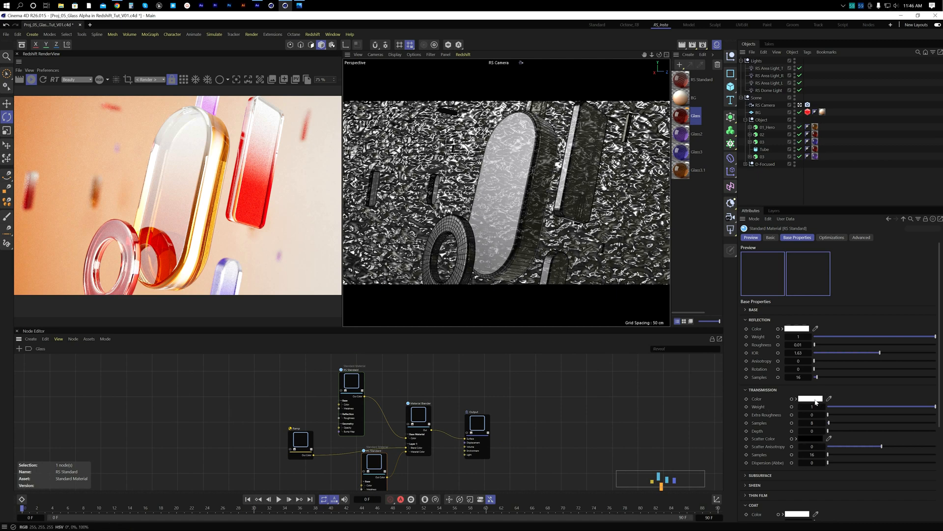
Step: Tidy the Ramp, Material Blender and Output nodes into a readable order and show the Ramp's settings
left_click_drag(309, 446, 296, 430)
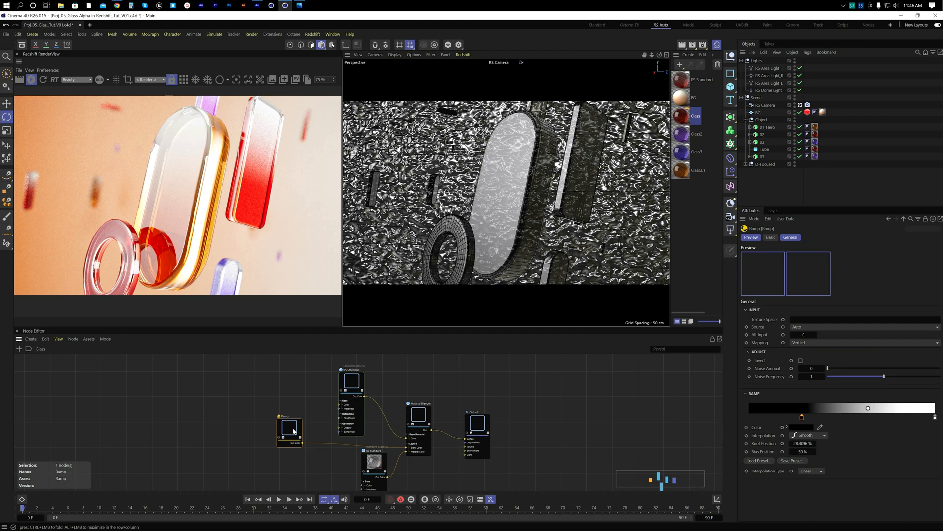
left_click_drag(296, 432, 306, 431)
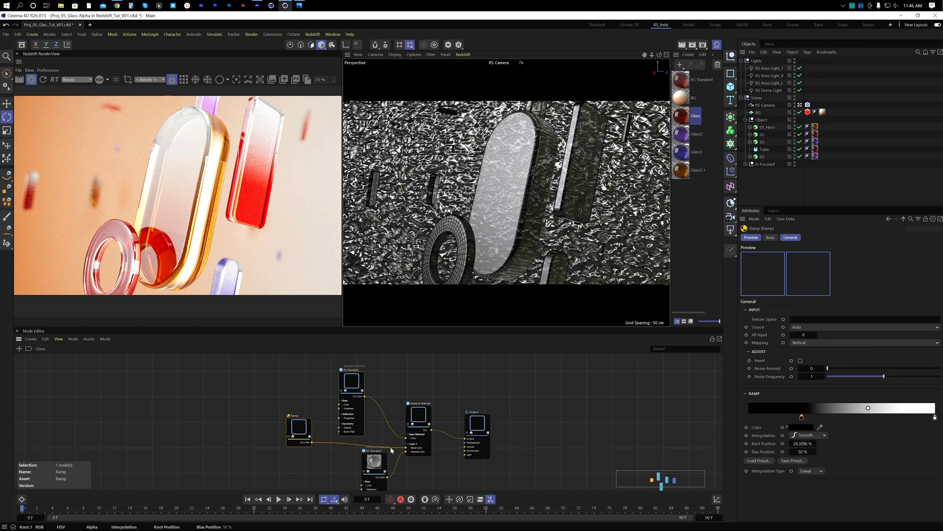
left_click_drag(425, 418, 427, 393)
left_click_drag(485, 432, 499, 417)
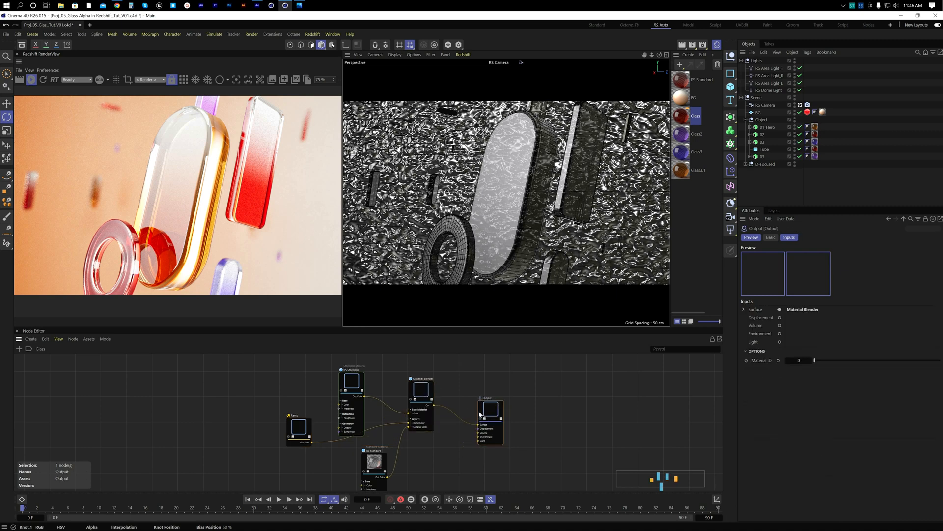
left_click(290, 428)
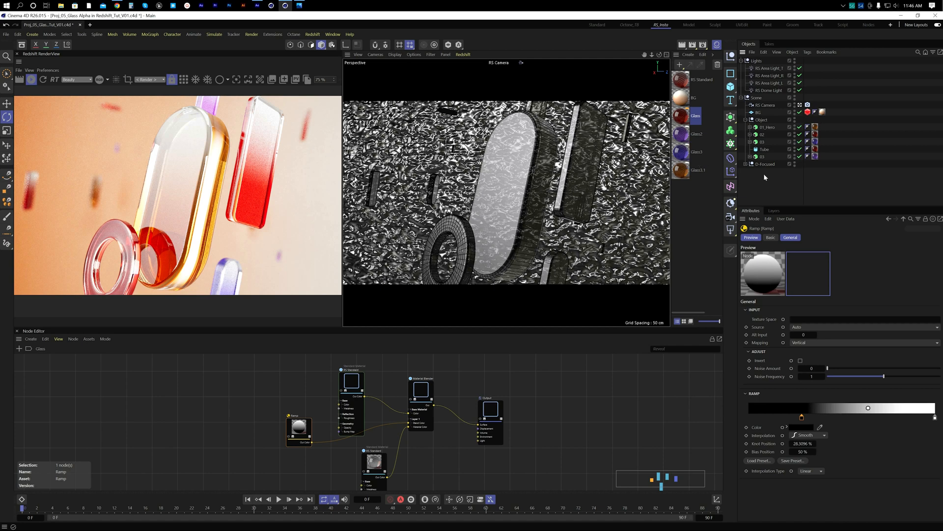
Step: Review the Glass2 and Glass3 materials' node graphs, moving the RS Standard node of Glass2 closer to its neighbors
left_click(697, 134)
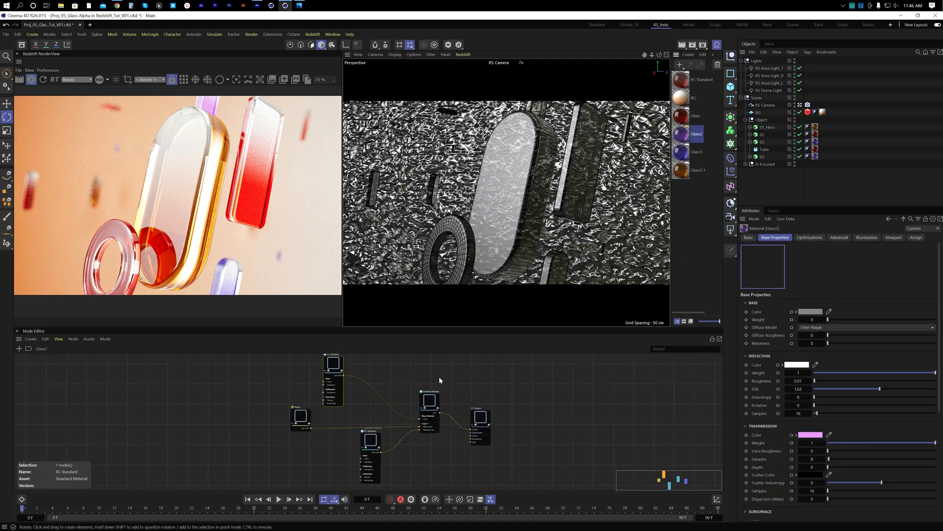
left_click_drag(338, 369, 361, 379)
left_click(692, 152)
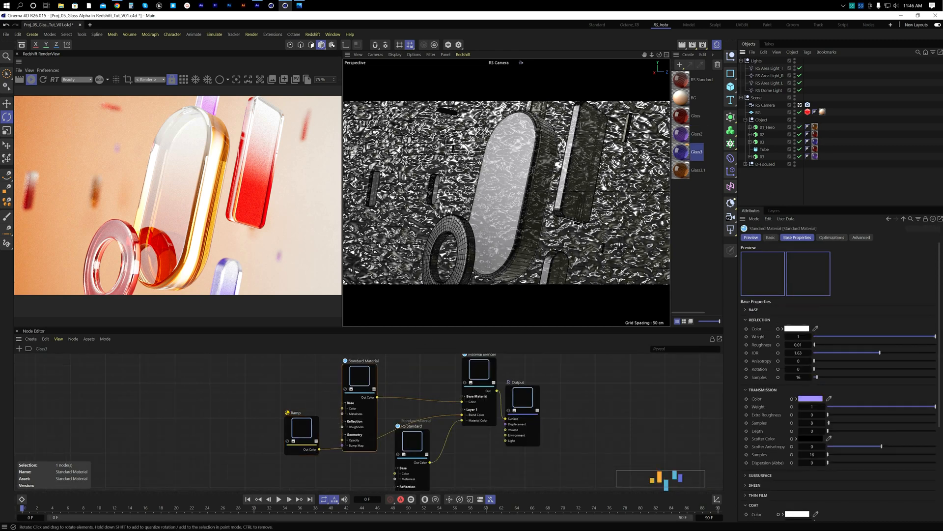
Step: Collapse the Lights and Object groups and disable the BG plane inside the Scene group
left_click(741, 98)
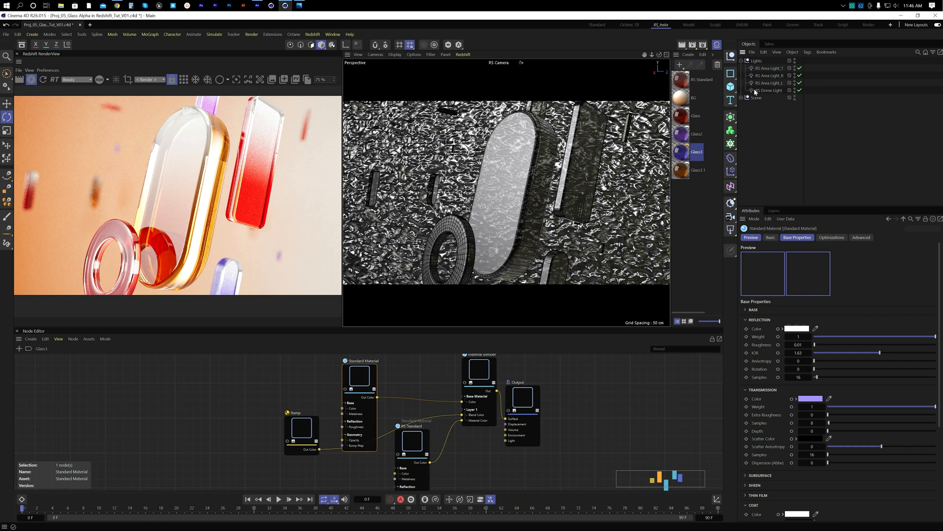
left_click(741, 61)
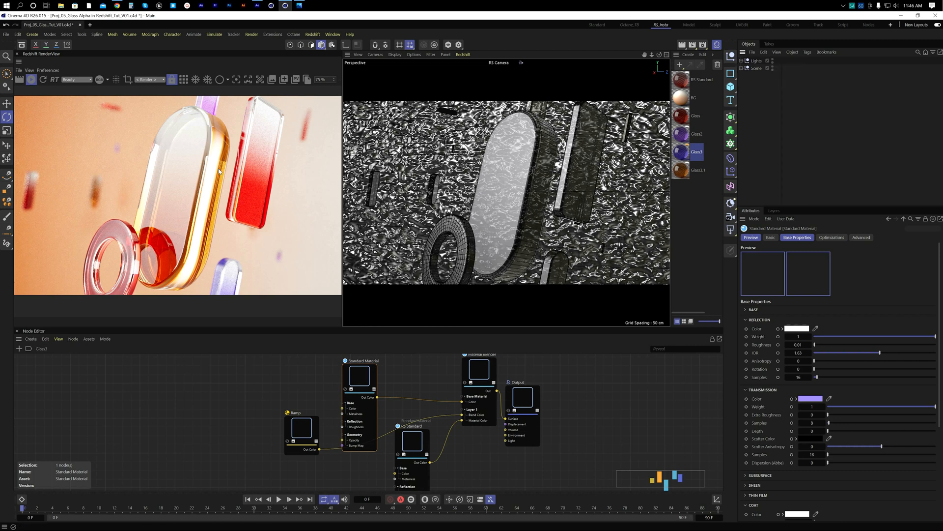
left_click(741, 68)
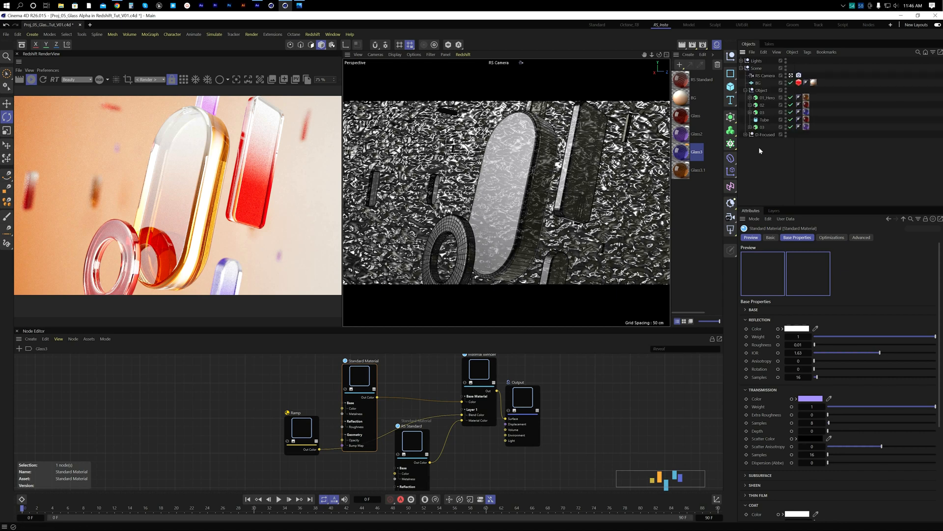
left_click(746, 91)
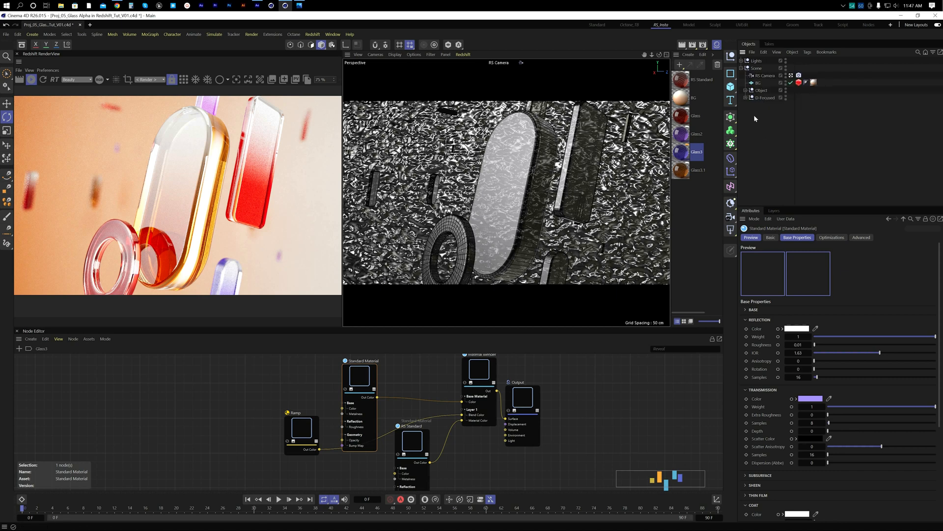
left_click(759, 83)
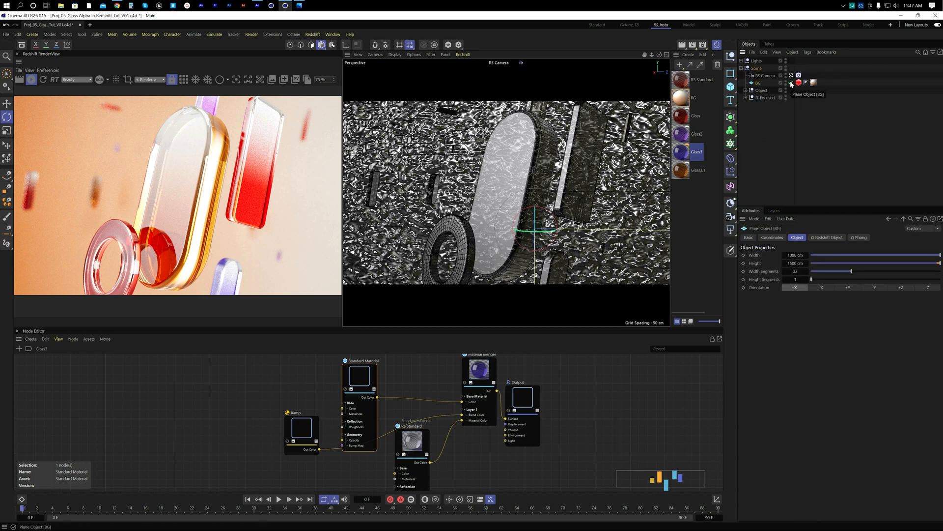
left_click(791, 83)
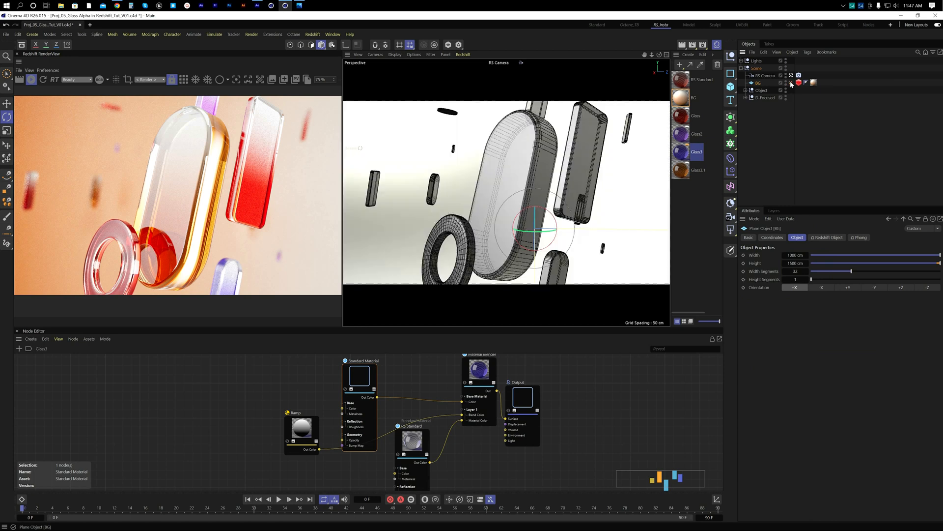
left_click(777, 123)
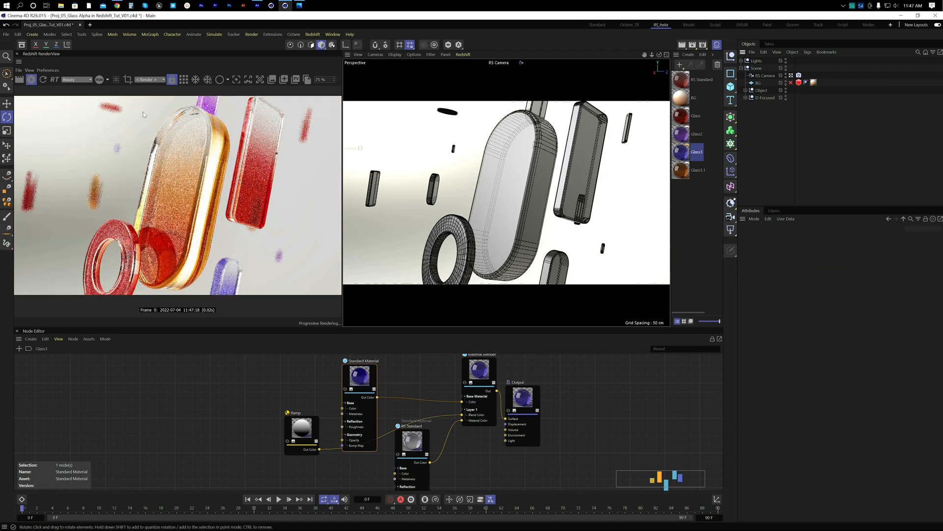
Step: Show the RS Dome Light's settings and switch the Redshift render preview to the alpha channel
left_click(741, 68)
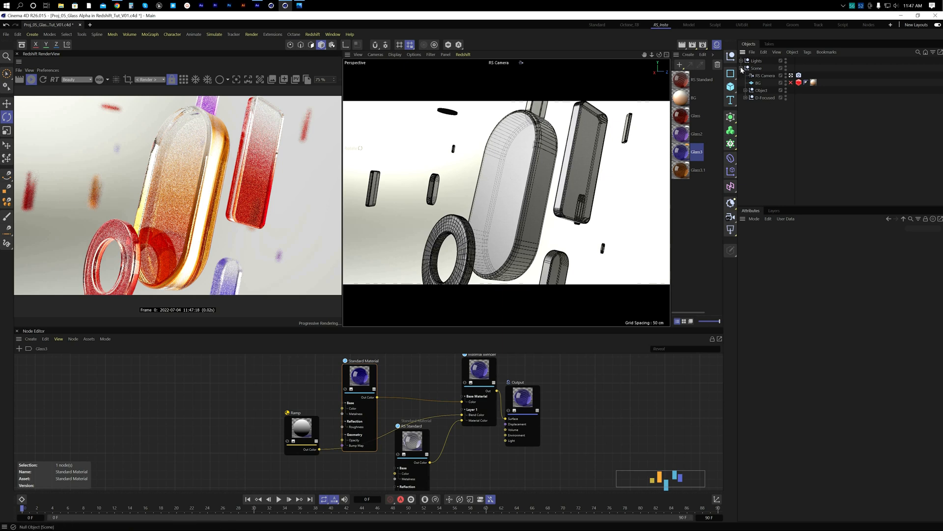
left_click(741, 60)
left_click(769, 91)
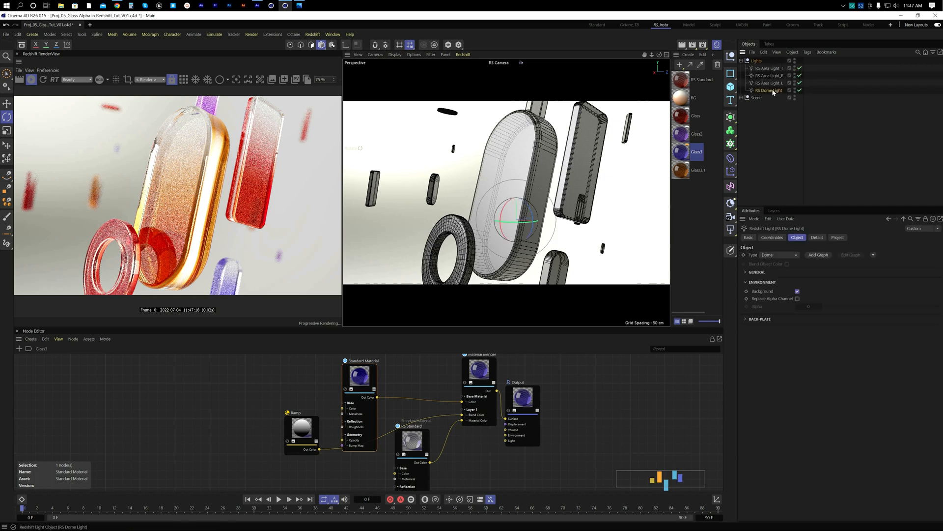
left_click(102, 81)
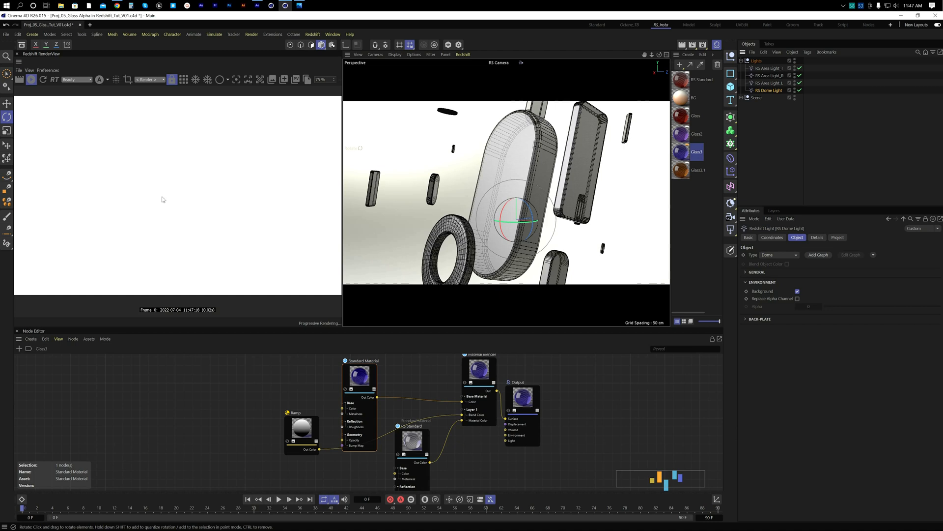
Step: Enable Replace Alpha Channel in the RS Dome Light's environment settings
left_click(786, 137)
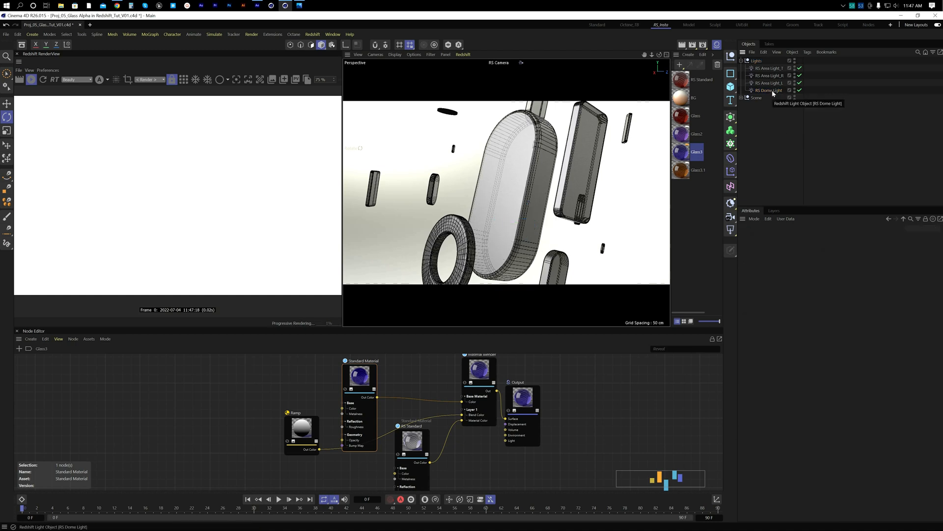
left_click(769, 90)
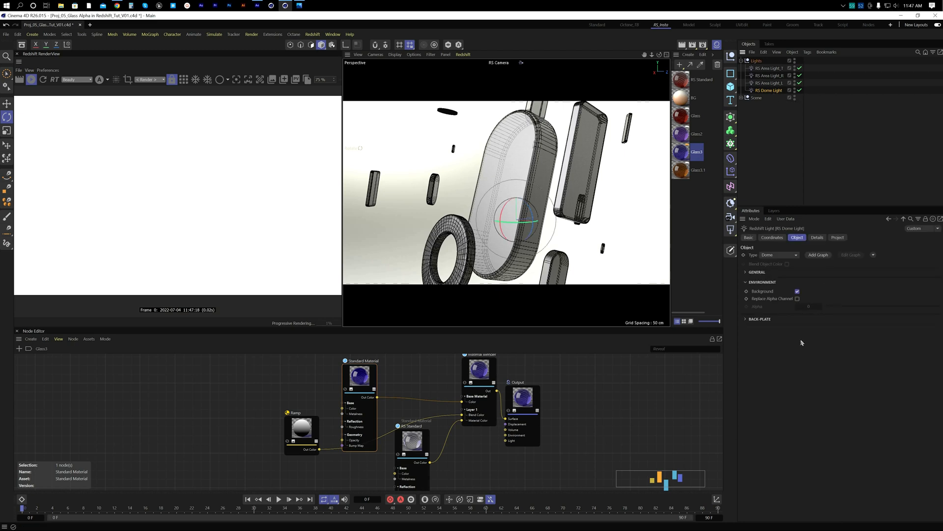
left_click(797, 299)
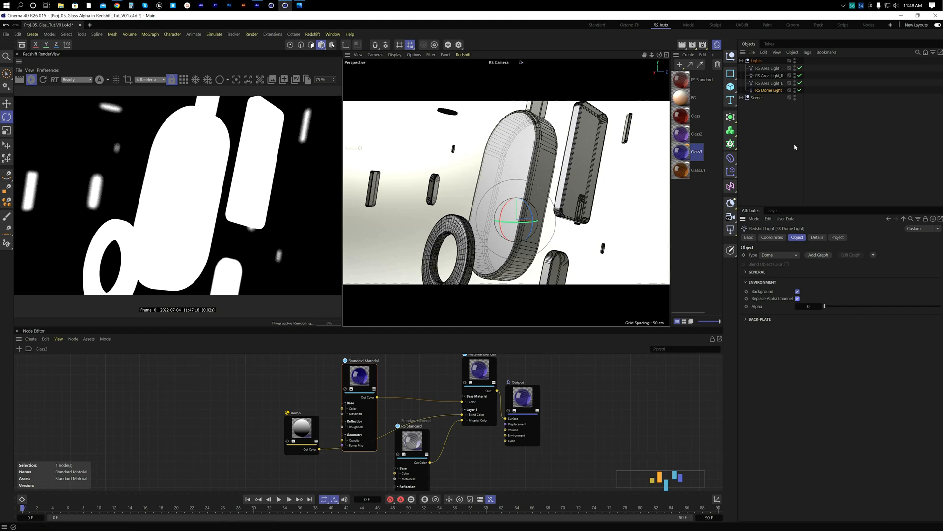
left_click(775, 144)
Step: Open the render settings at Redshift's System options, place the window beside the render preview and collapse the Legacy section
left_click(704, 45)
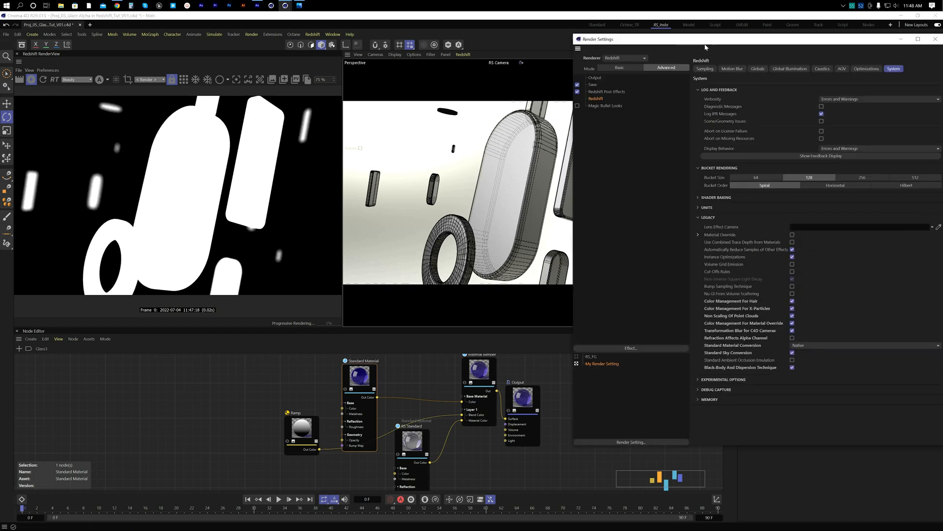
left_click_drag(671, 40, 404, 70)
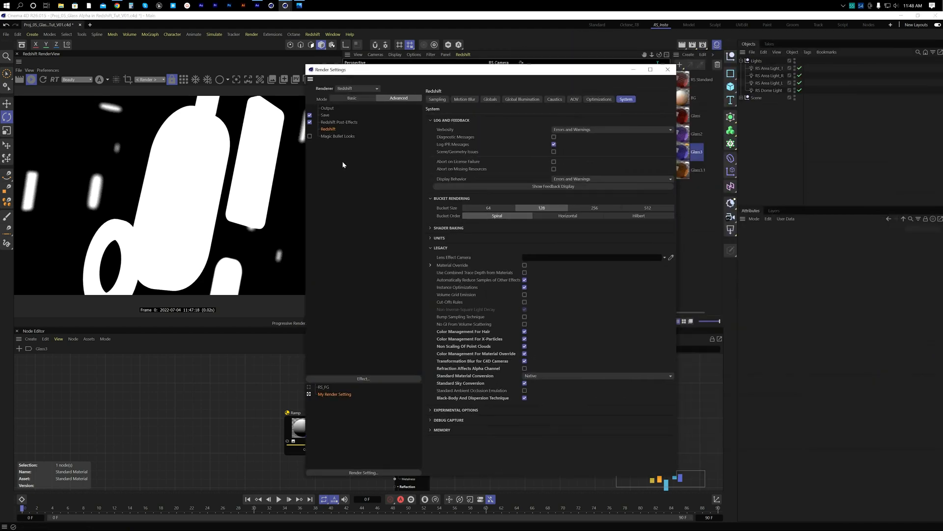
left_click(342, 161)
left_click(330, 129)
left_click(430, 265)
left_click(430, 247)
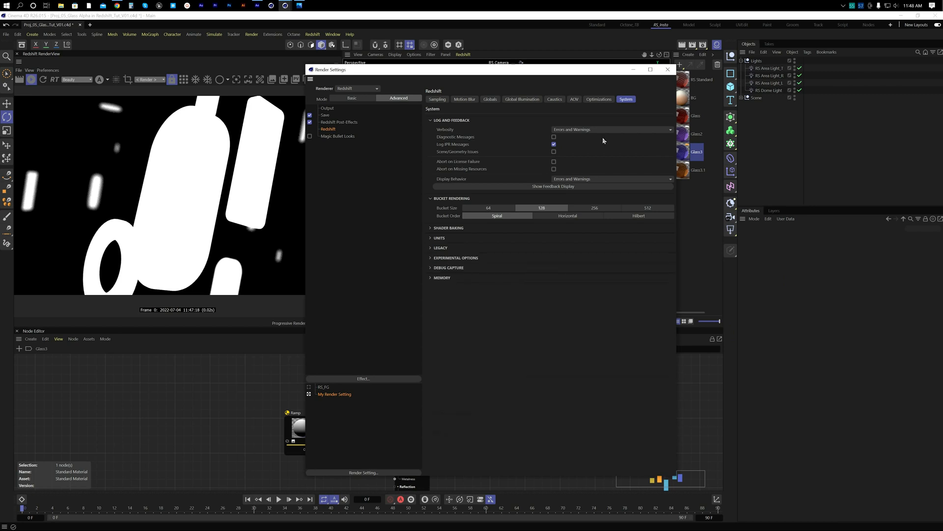
Step: Enable Refraction Affects Alpha Channel in Redshift's legacy system options and refresh the alpha preview
left_click(439, 99)
left_click(465, 99)
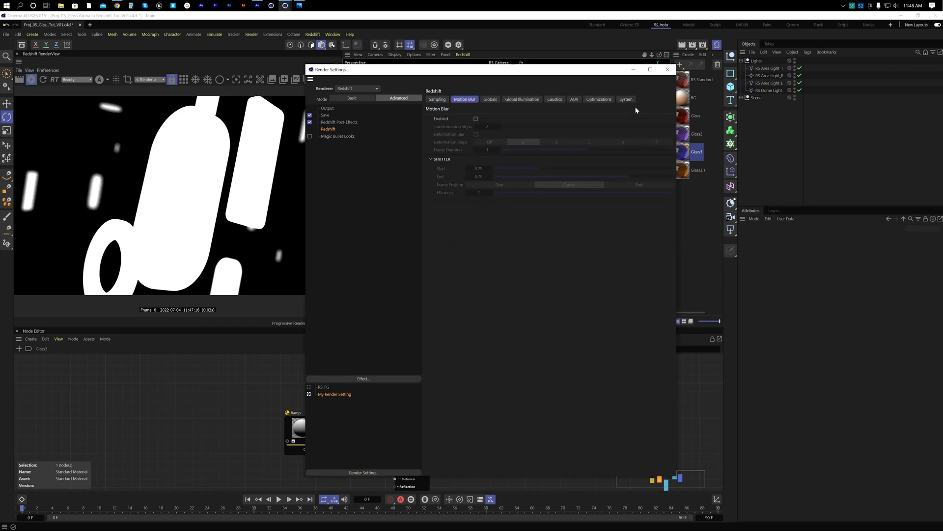
left_click(630, 99)
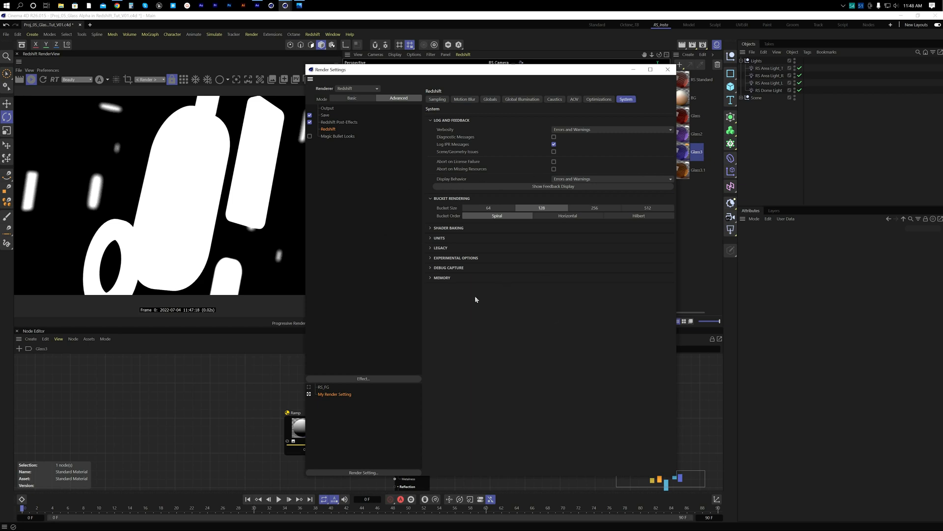
left_click(430, 248)
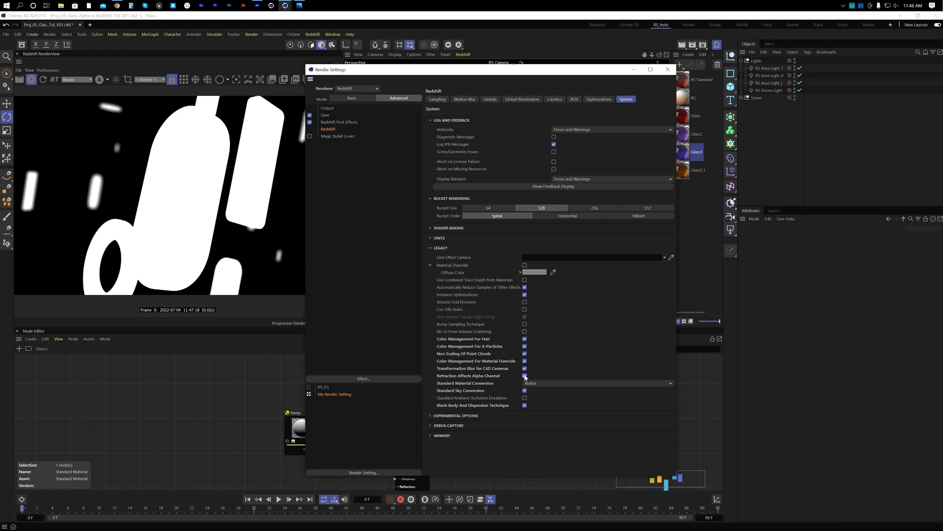
left_click(42, 81)
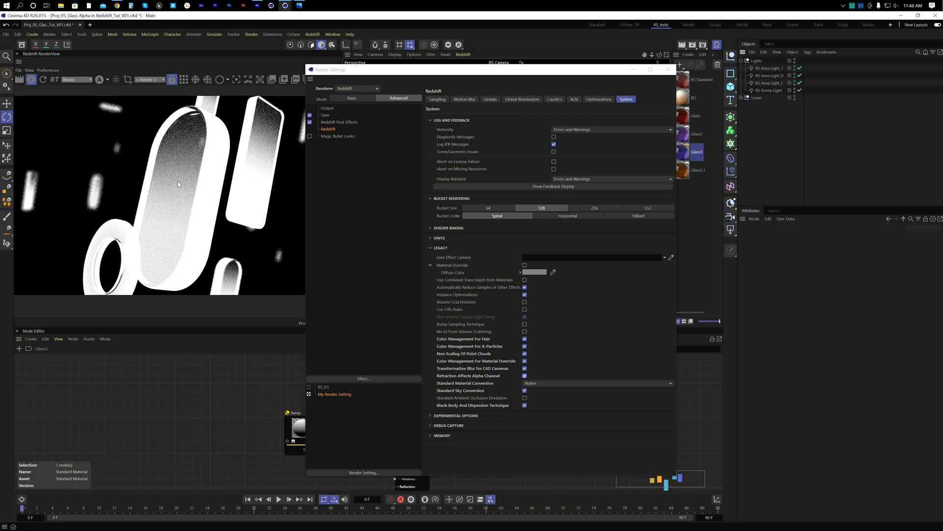
Step: Set Standard Material Conversion to Architectural (Legacy) and close the render settings
left_click(539, 383)
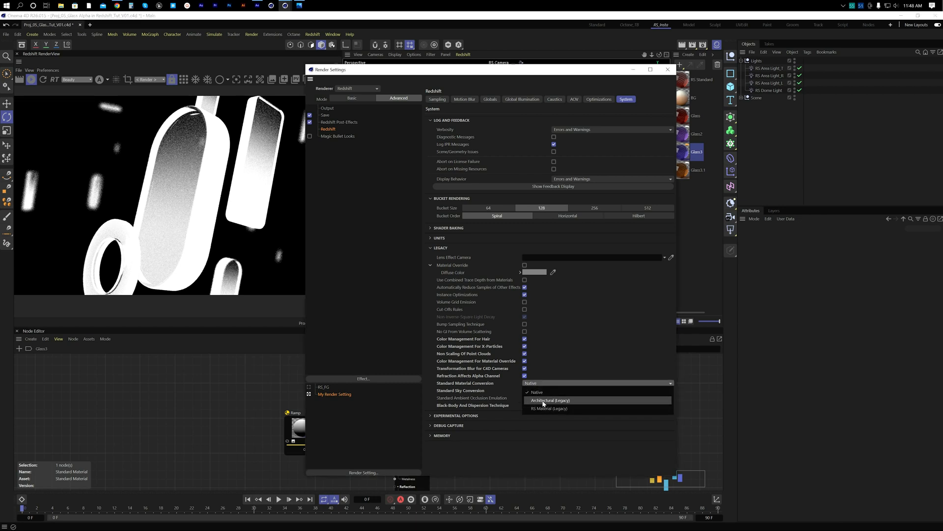
left_click(551, 400)
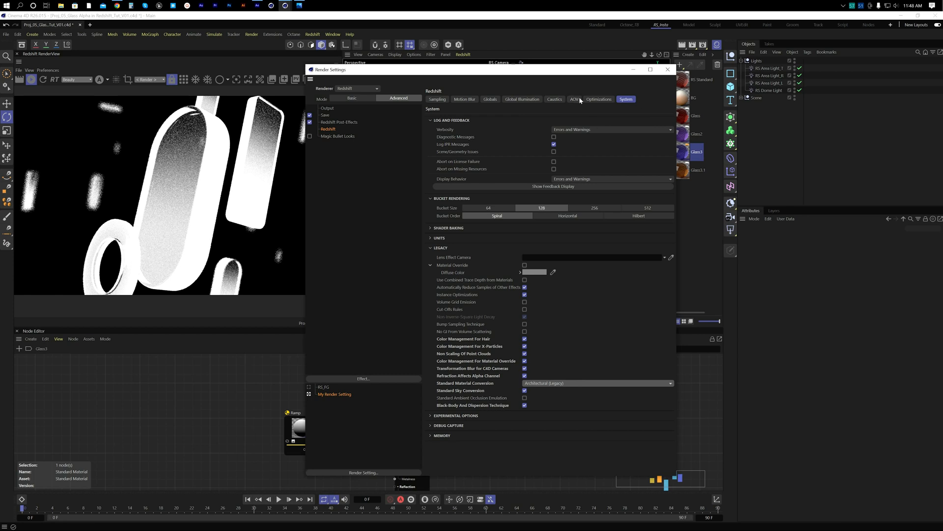
left_click_drag(570, 71, 477, 88)
left_click(770, 90)
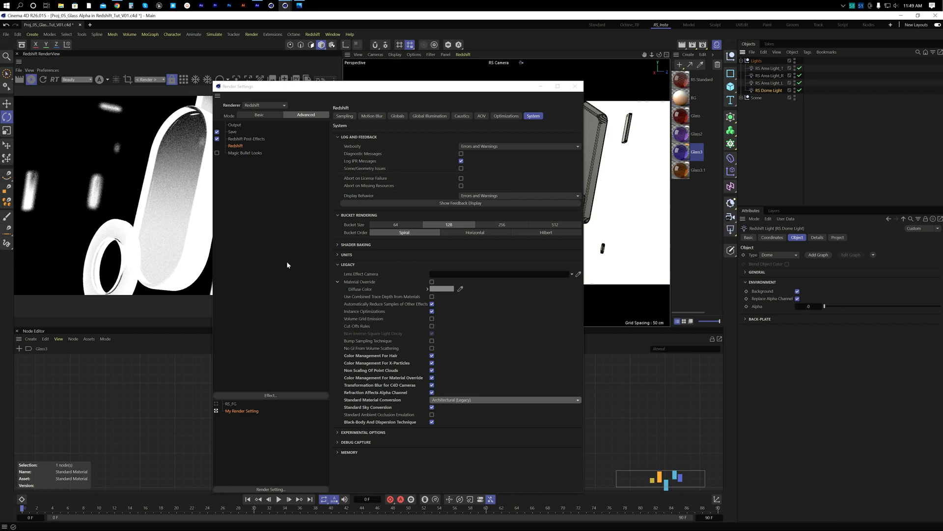
left_click_drag(302, 87, 566, 118)
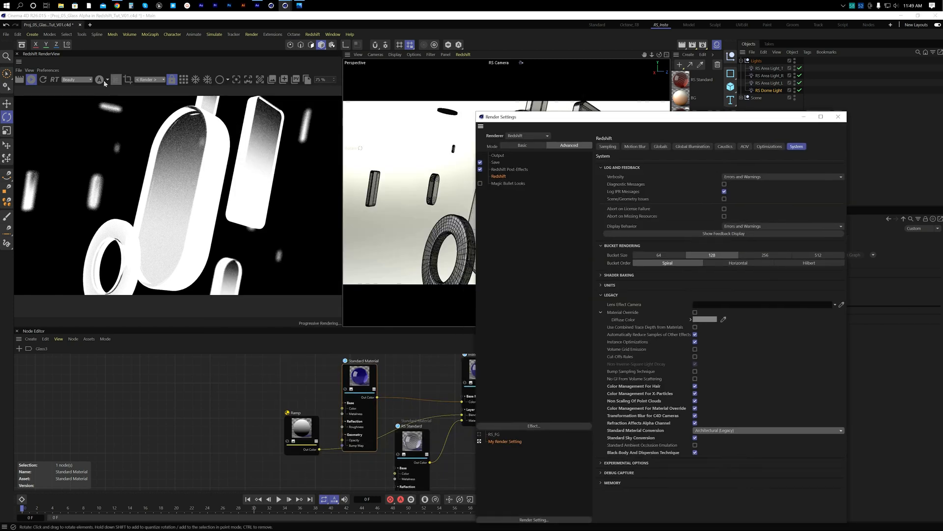
left_click(838, 117)
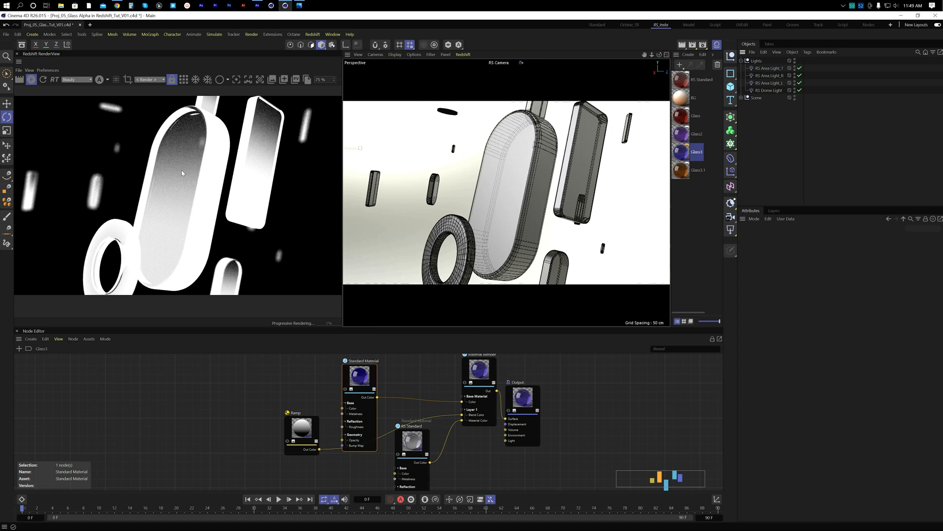
Step: Switch to the After Effects composition Prj_04 and compare the 03.png and 04.png renders by toggling their layer visibility
left_click(257, 6)
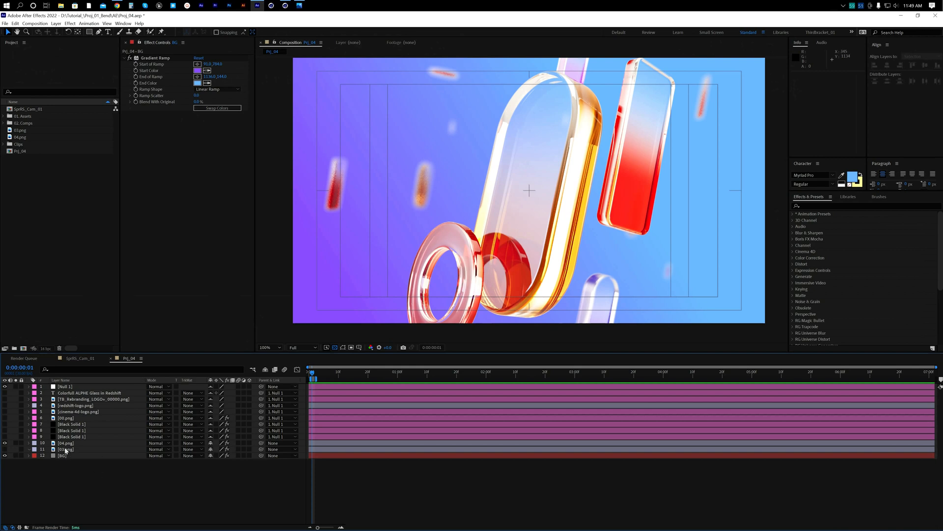
left_click(66, 450)
left_click(5, 449)
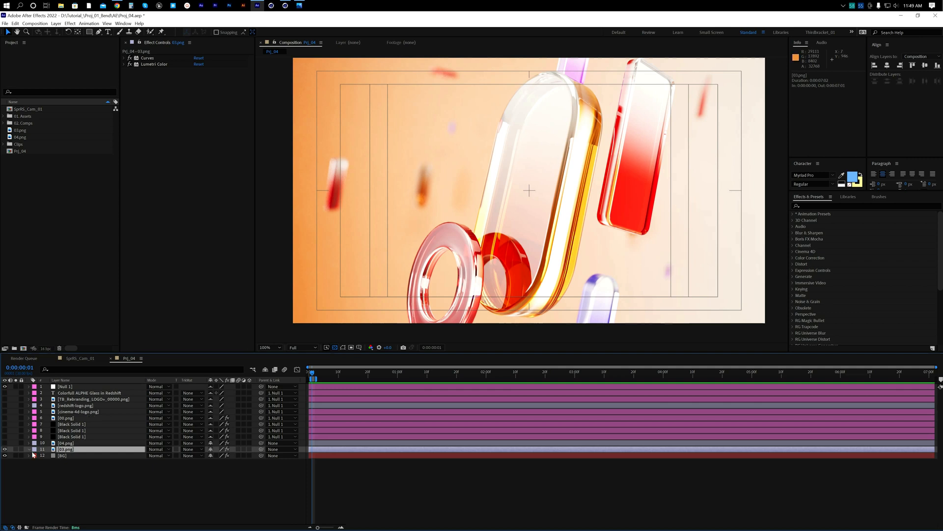
left_click(5, 449)
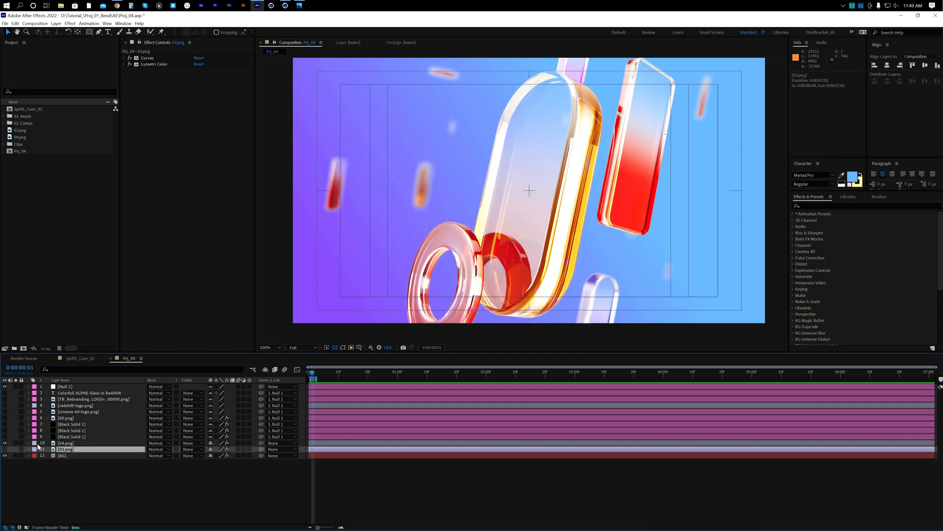
left_click(5, 442)
Step: Select the 04.png layer and temporarily hide the BG layer to check the glass render's transparency
left_click(67, 444)
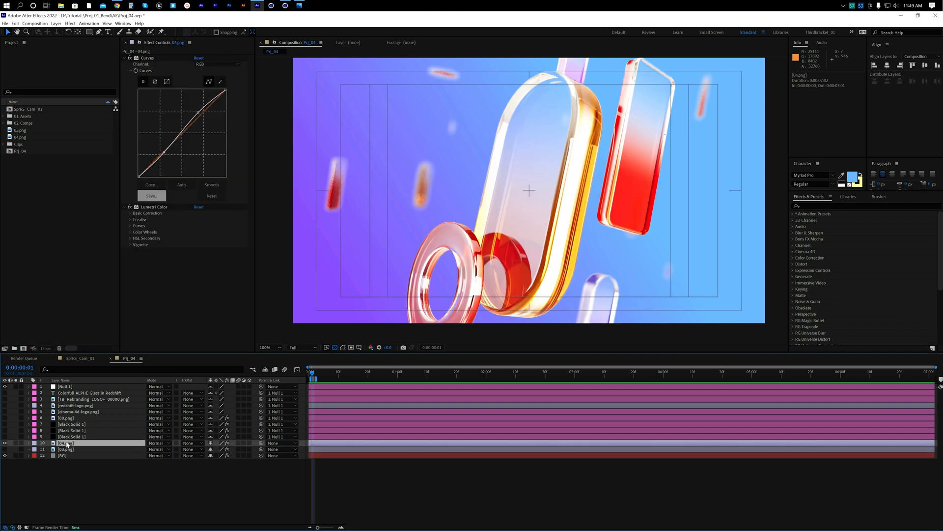
left_click(5, 455)
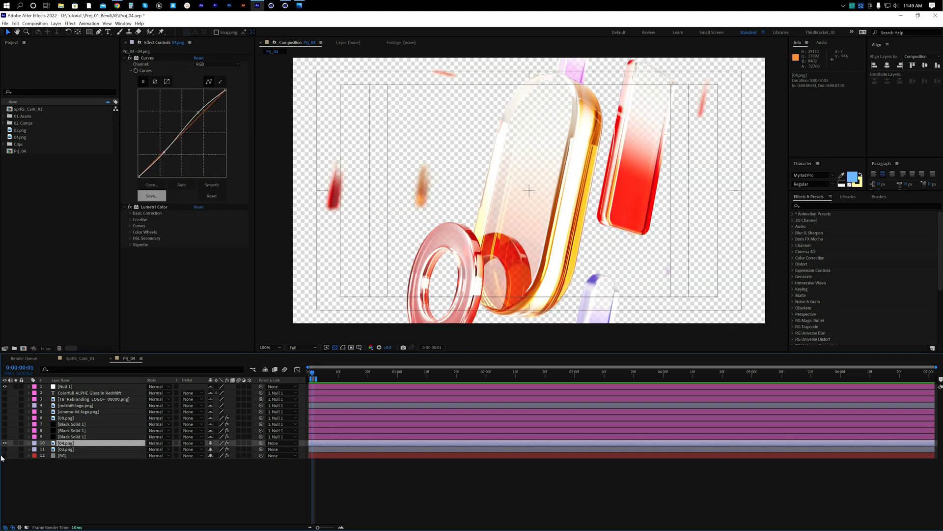
left_click(5, 455)
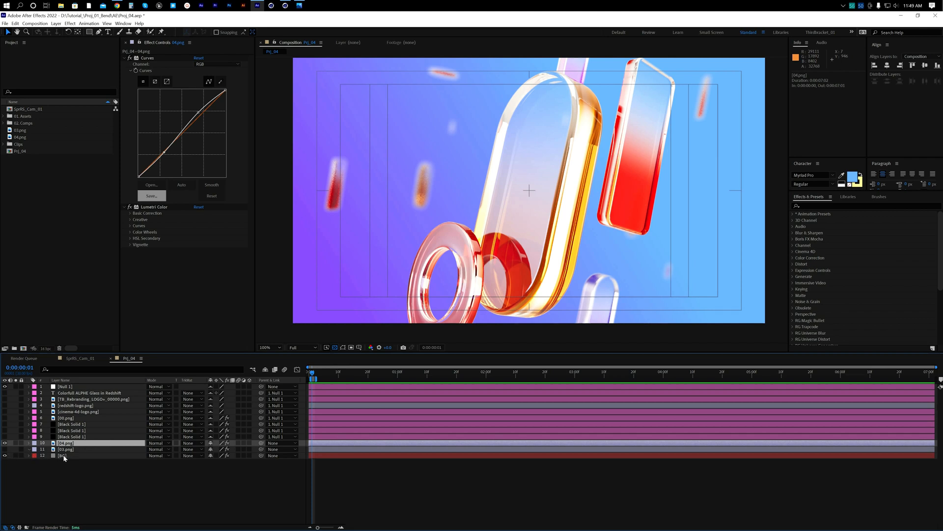
Step: Try green and pink end colors on the BG layer's Gradient Ramp and settle on the blue #6B9AFE
left_click(64, 456)
left_click(198, 83)
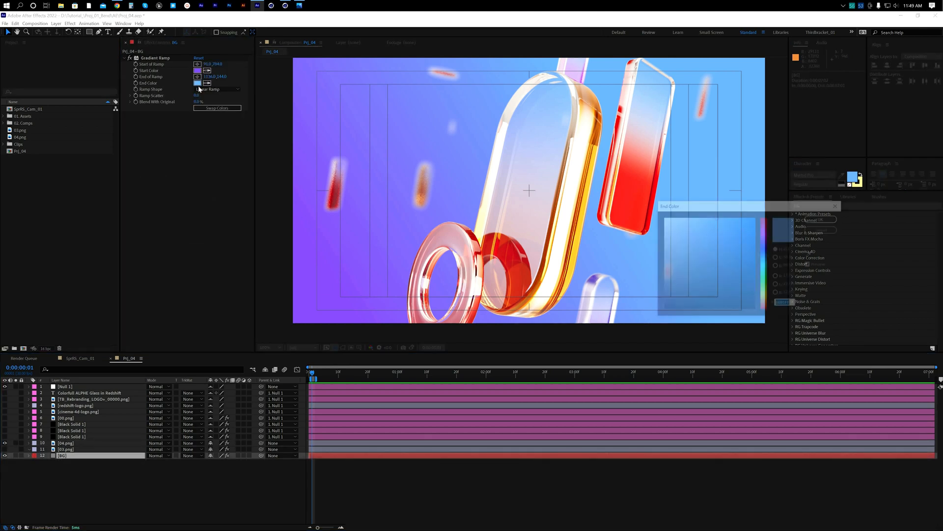
left_click_drag(770, 285, 767, 276)
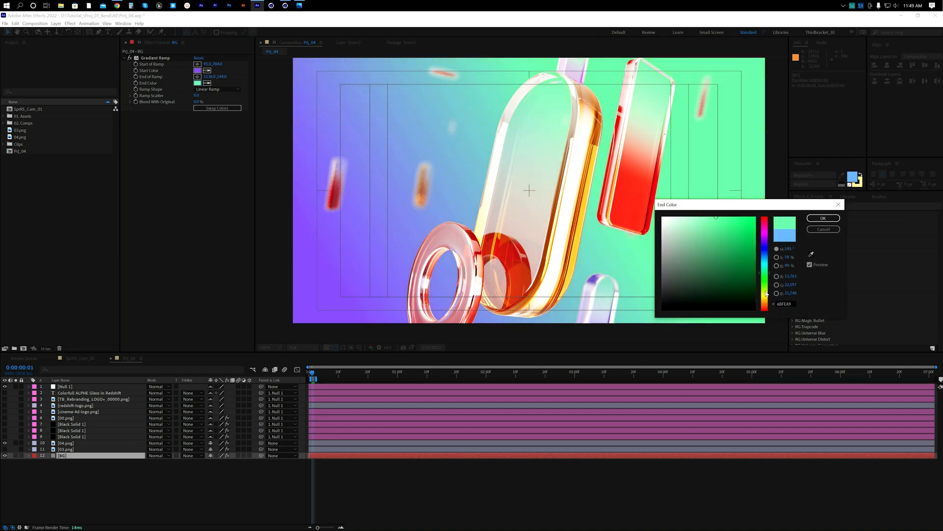
left_click(767, 294)
left_click(765, 230)
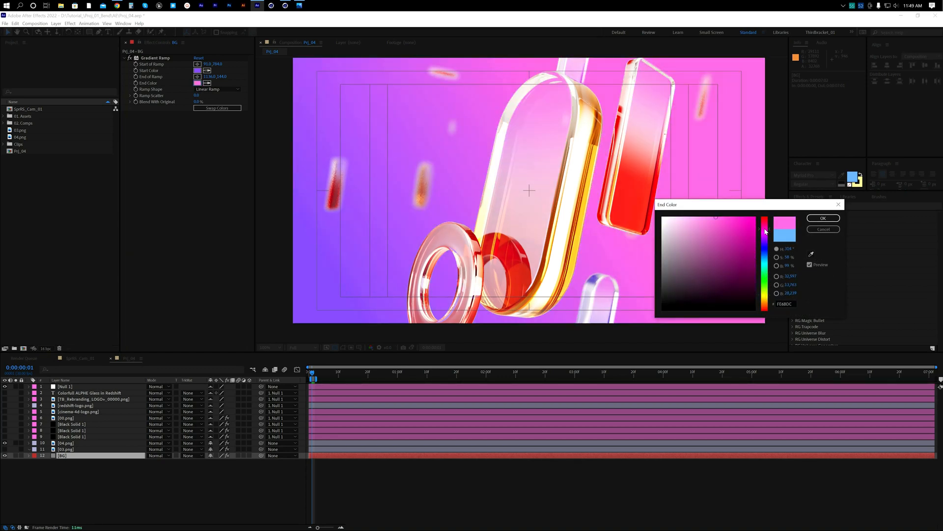
left_click(784, 235)
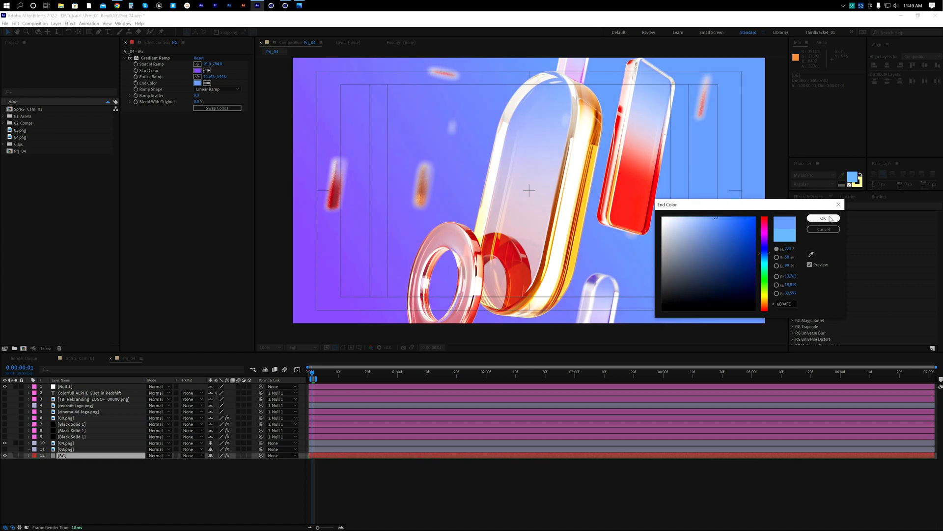
left_click(823, 218)
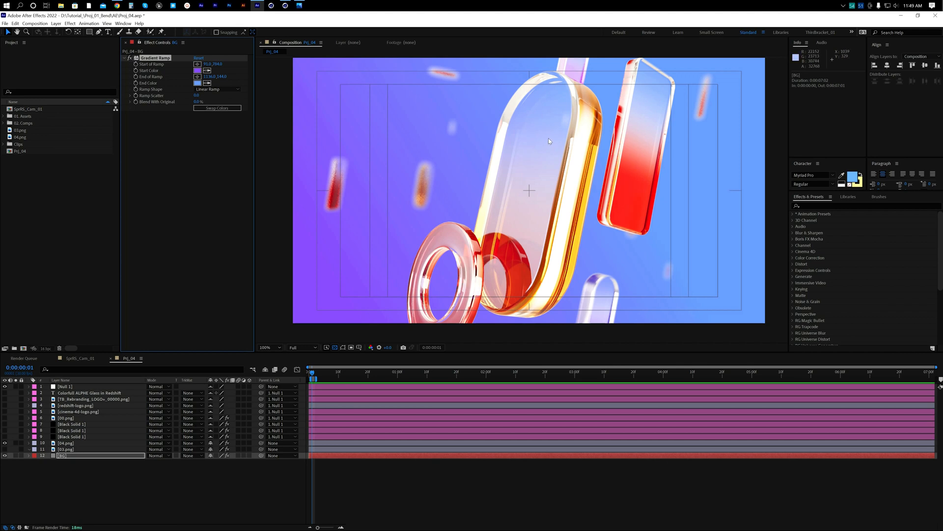
left_click(141, 498)
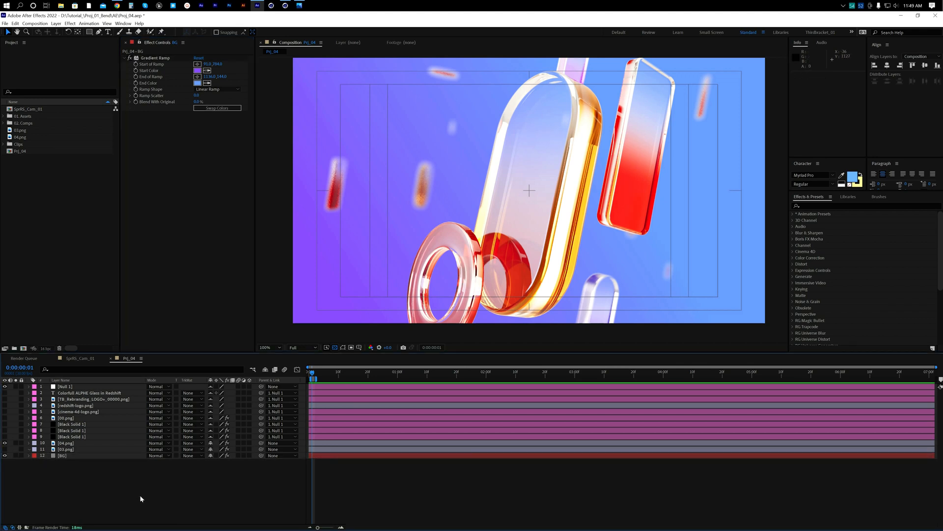